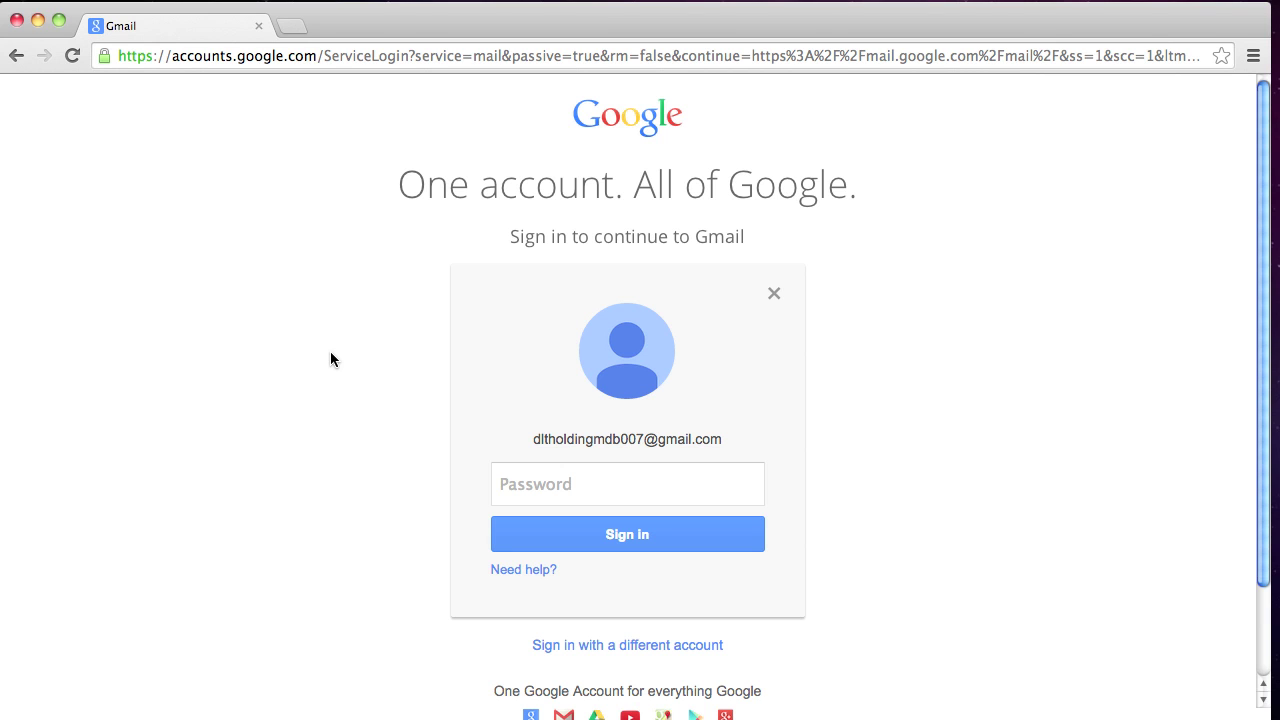
Sign in to Gmail with the account password and choose 'Never for this site' for password saving
{"action": "left_click", "coordinate": [543, 483]}
{"action": "type", "text": "••"}
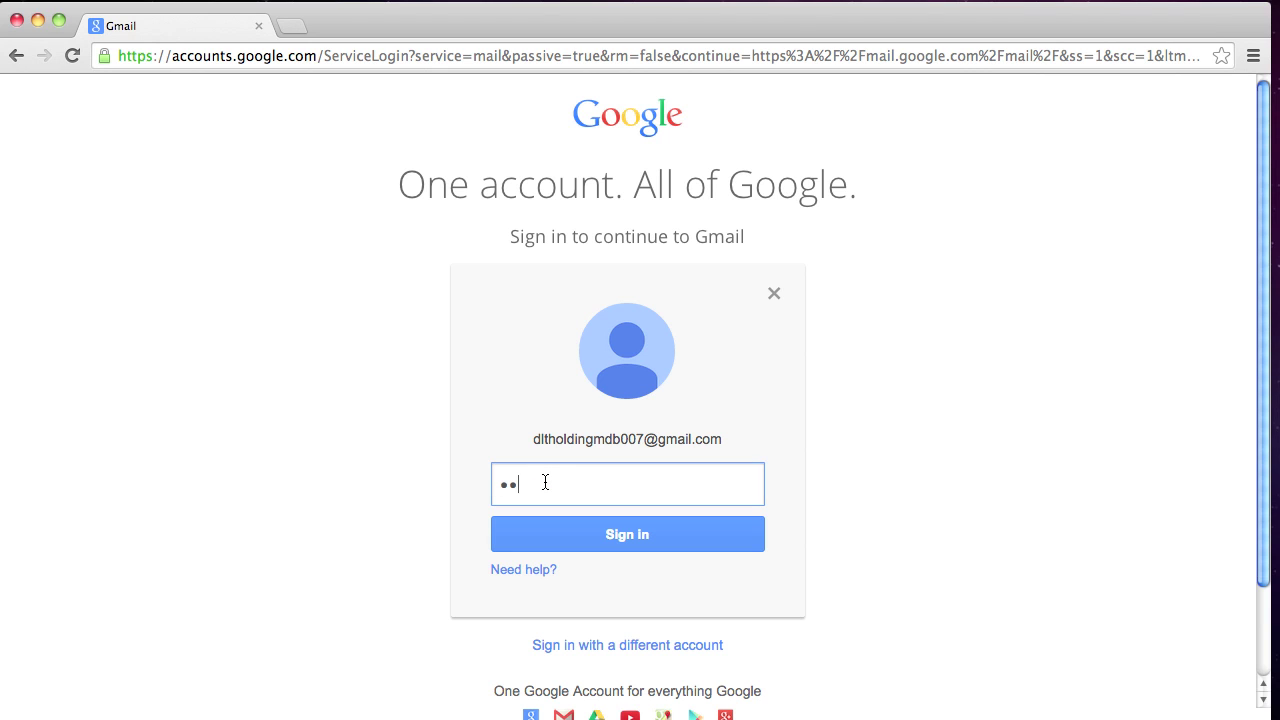
{"action": "type", "text": "••••••••"}
{"action": "left_click", "coordinate": [574, 534]}
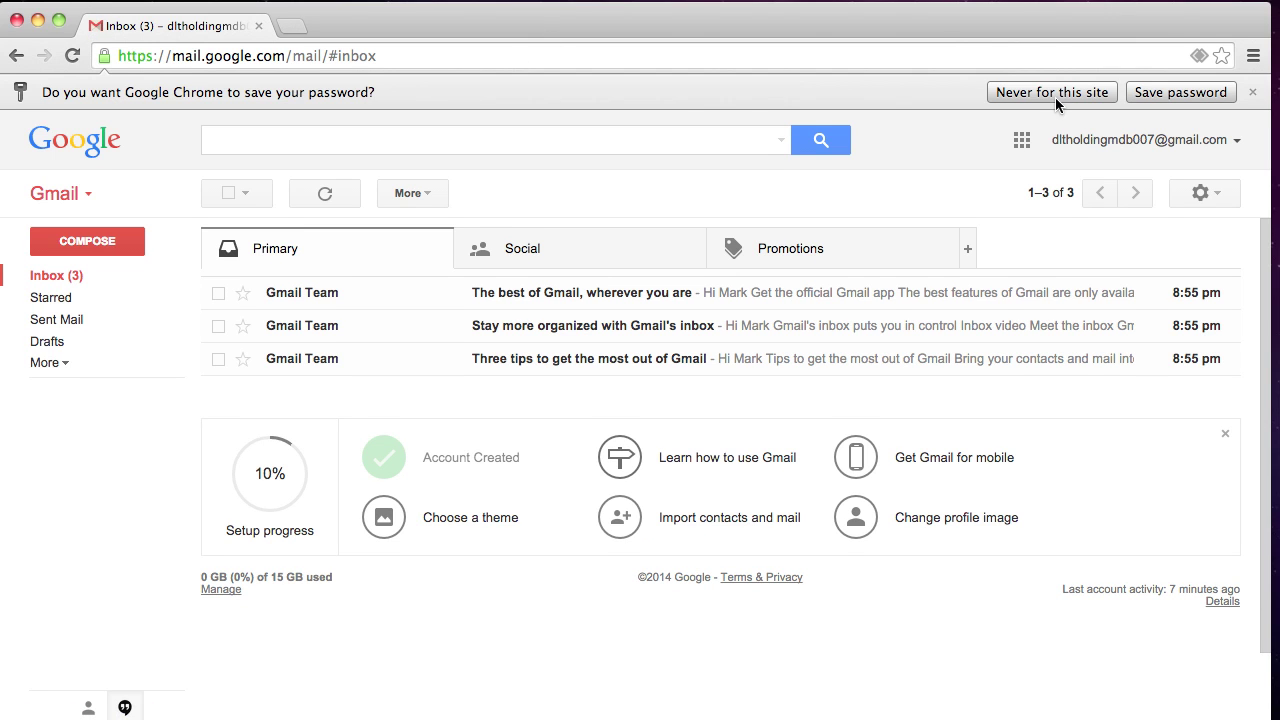
{"action": "left_click", "coordinate": [1055, 97]}
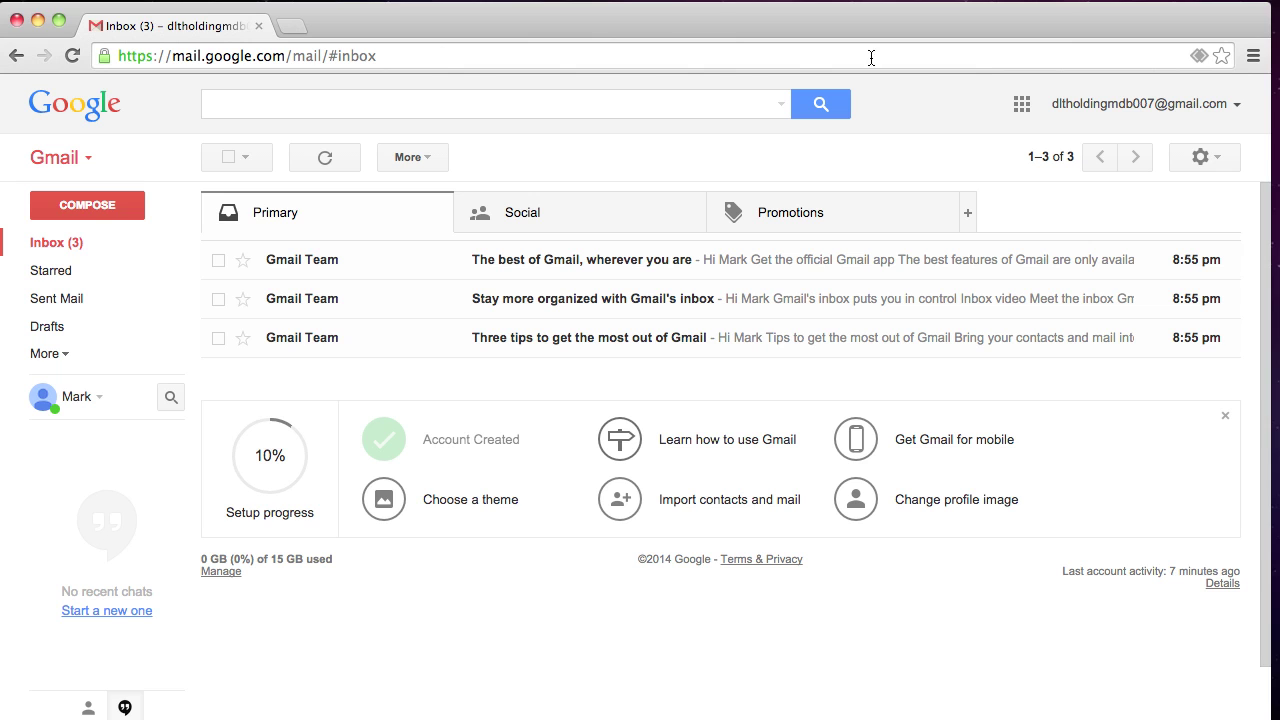
Allow mail.google.com to open all email links through the address-bar protocol-handler prompt
{"action": "left_click", "coordinate": [1200, 55]}
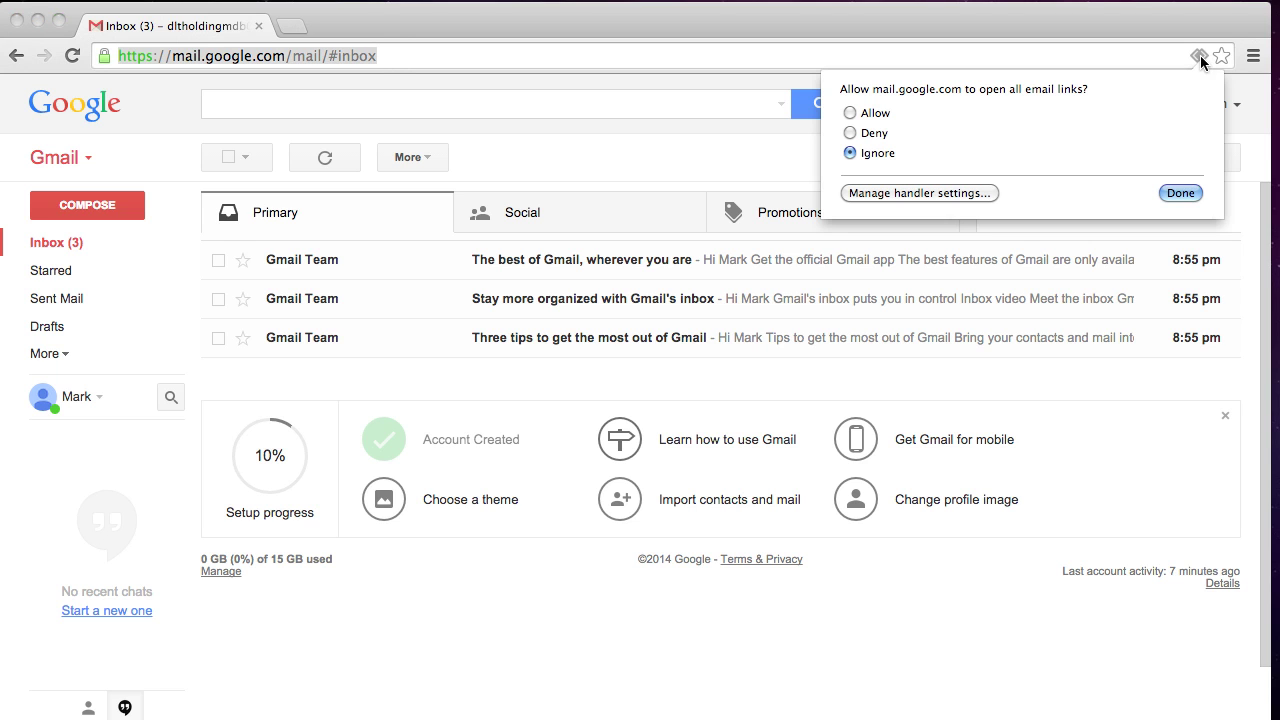
{"action": "left_click", "coordinate": [851, 113]}
{"action": "left_click", "coordinate": [1179, 193]}
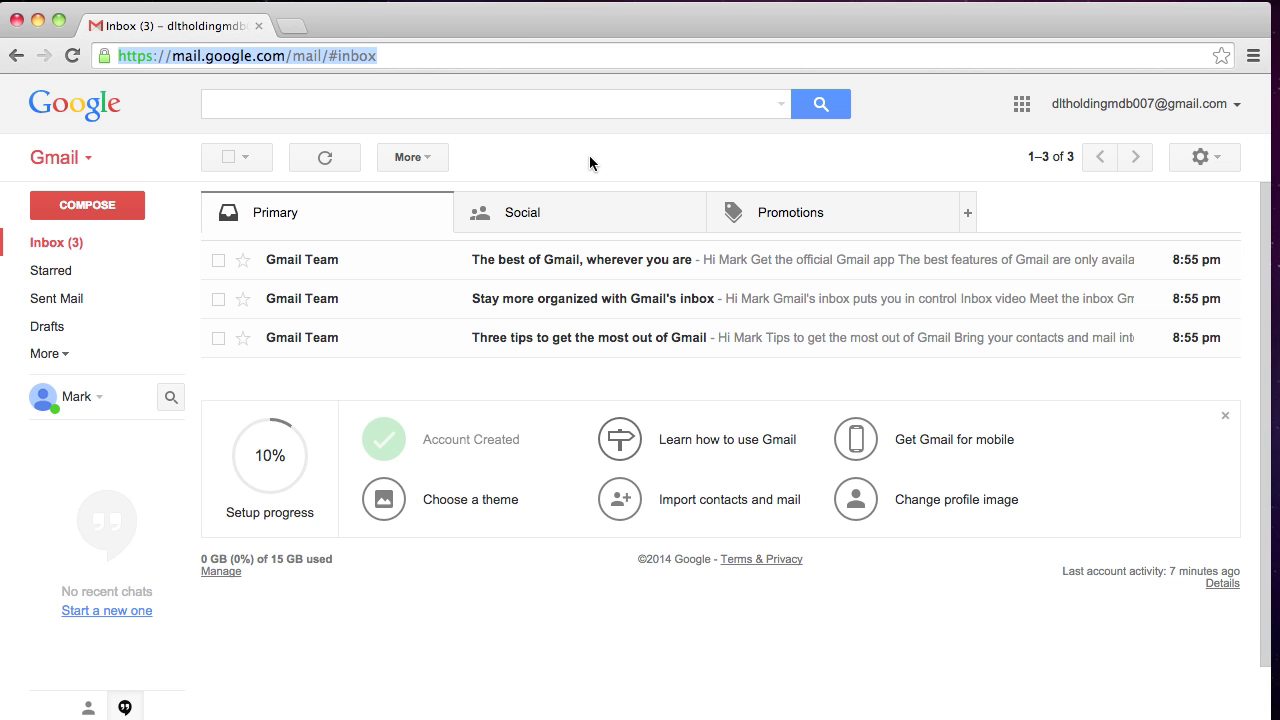
In a new browser tab, go to dealerleadtrack.com and open its Log In page
{"action": "left_click", "coordinate": [290, 25]}
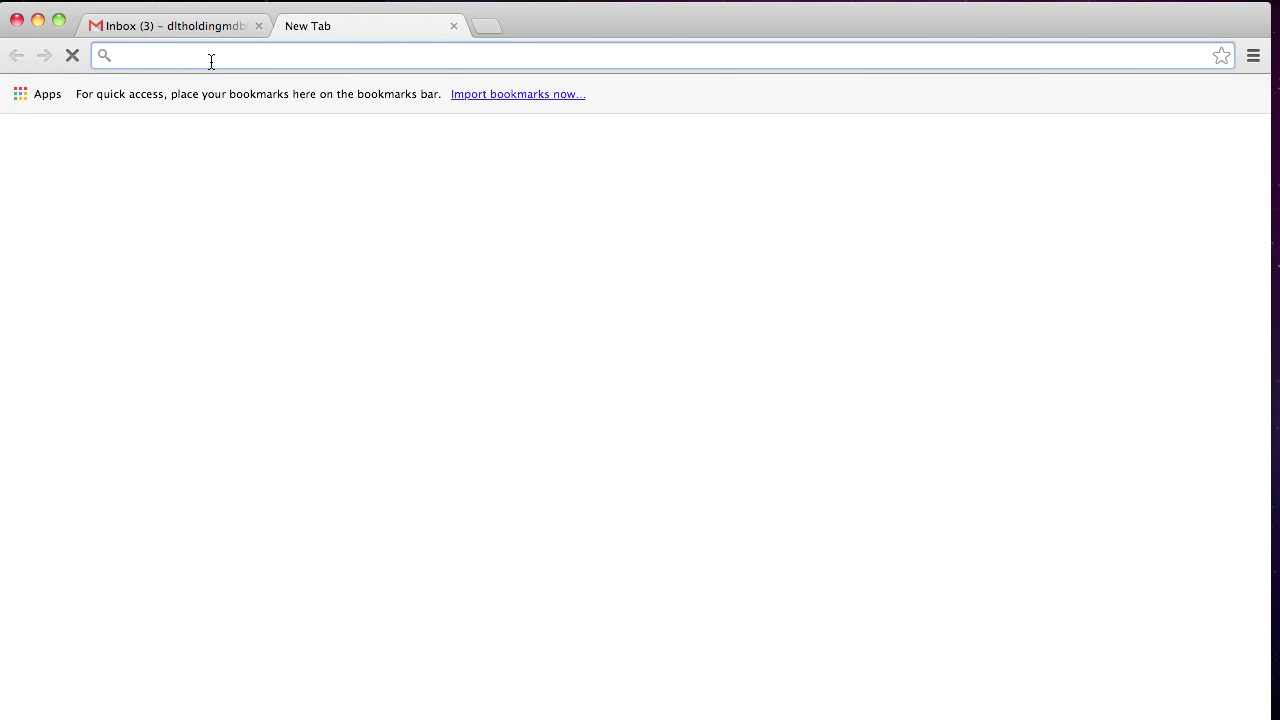
{"action": "type", "text": "dealerle"}
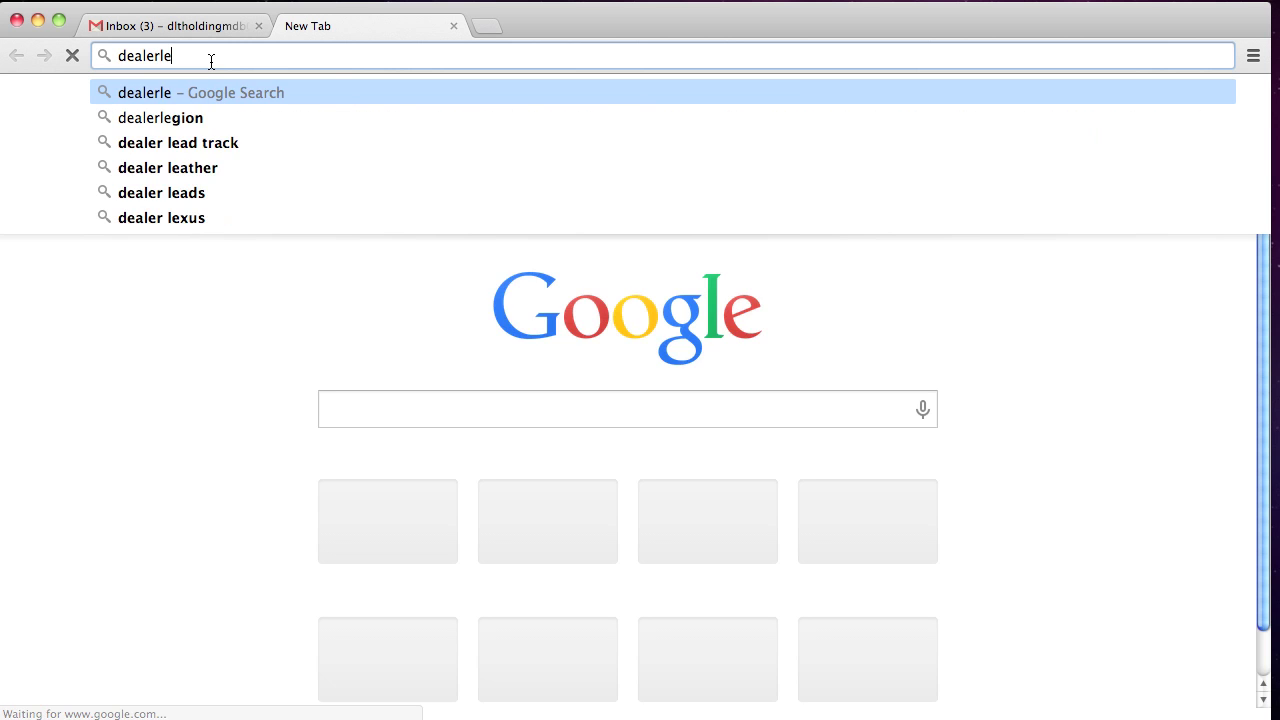
{"action": "type", "text": "adtrack.com"}
{"action": "key", "text": "Return"}
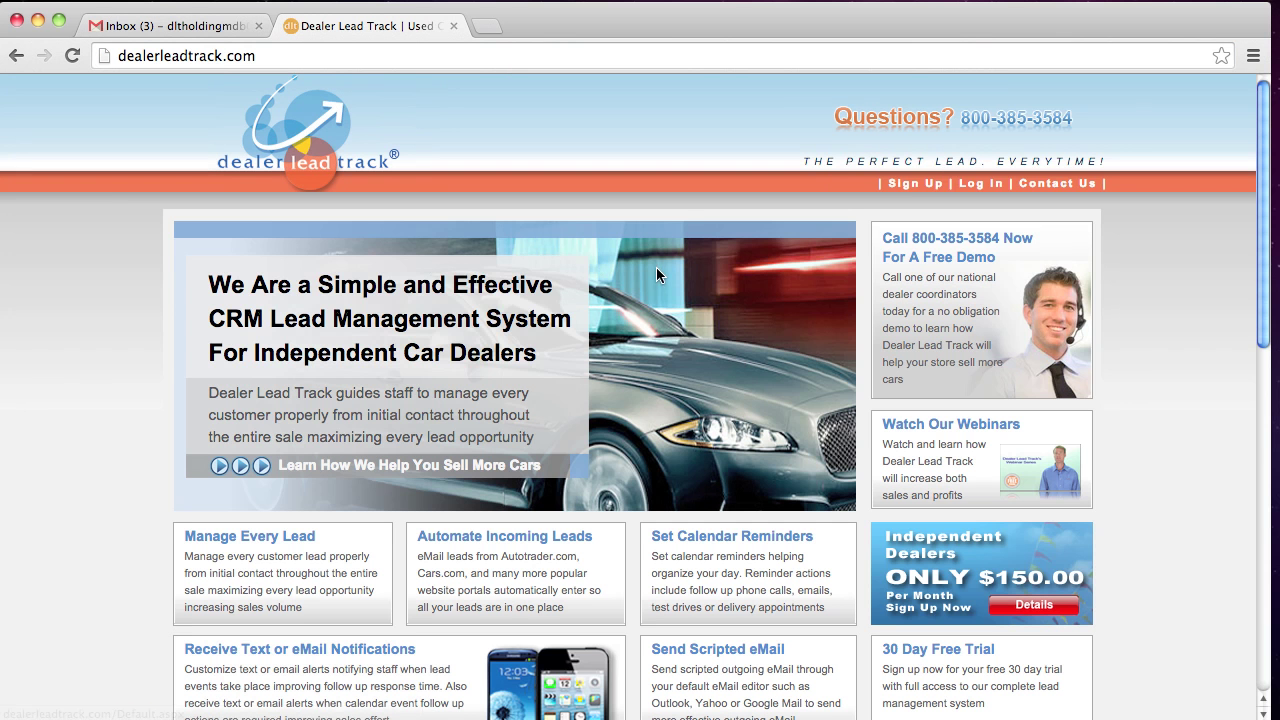
{"action": "left_click", "coordinate": [976, 186]}
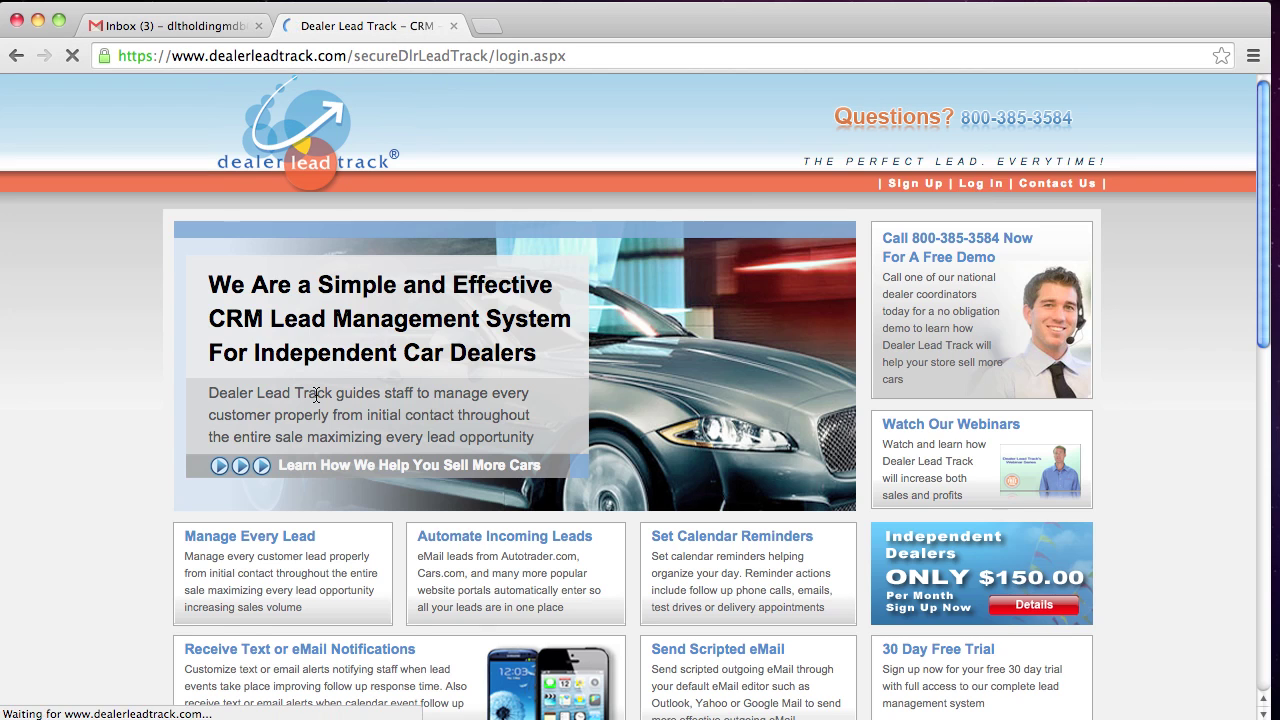
Log in with the dealer user ID and password, then scroll through the Lead Dashboard tables
{"action": "left_click", "coordinate": [352, 334]}
{"action": "key", "text": "Tab"}
{"action": "type", "text": "*******"}
{"action": "key", "text": "Return"}
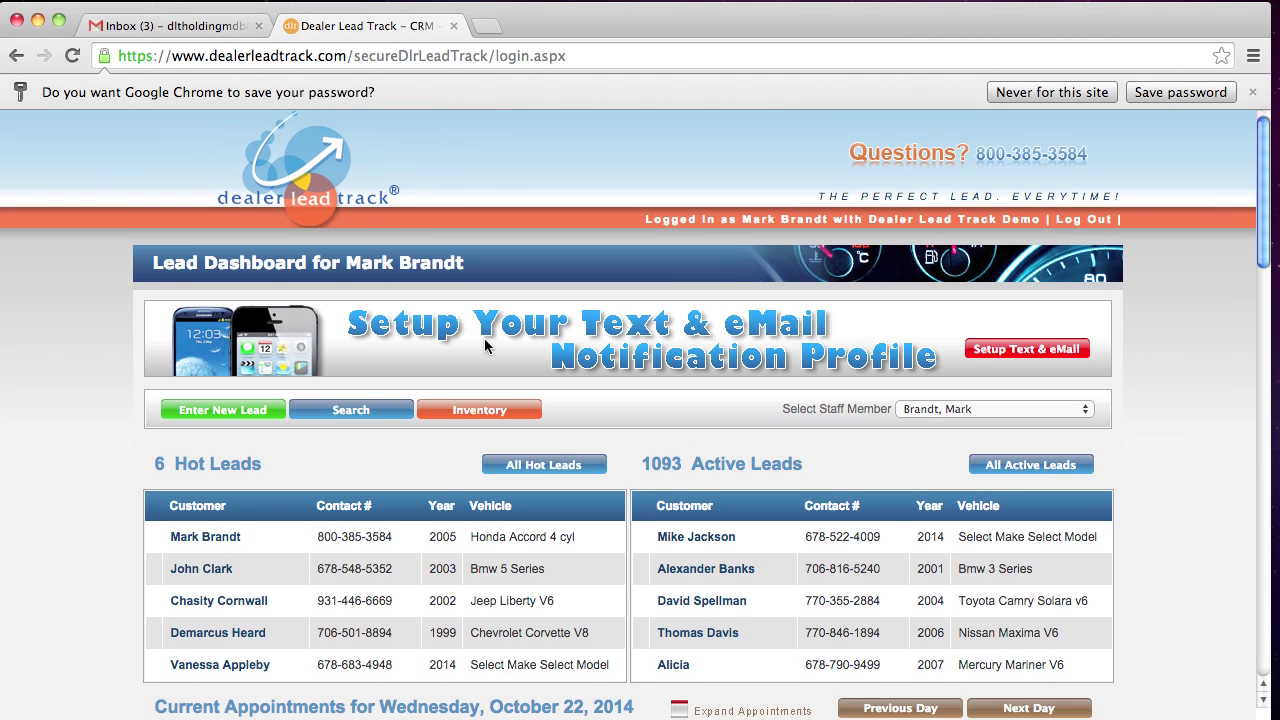
{"action": "scroll", "coordinate": [758, 365], "scroll_direction": "down", "scroll_amount": 5}
{"action": "scroll", "coordinate": [758, 365], "scroll_direction": "down", "scroll_amount": 3}
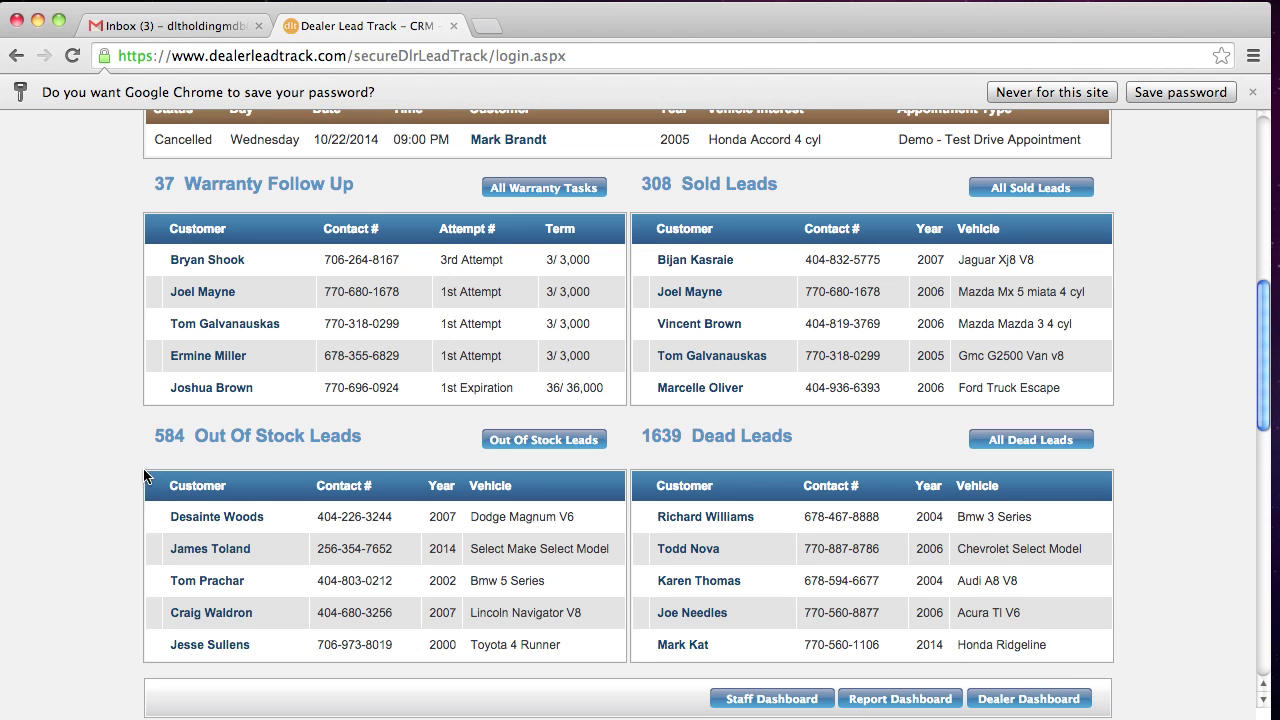
{"action": "scroll", "coordinate": [125, 449], "scroll_direction": "down", "scroll_amount": 1}
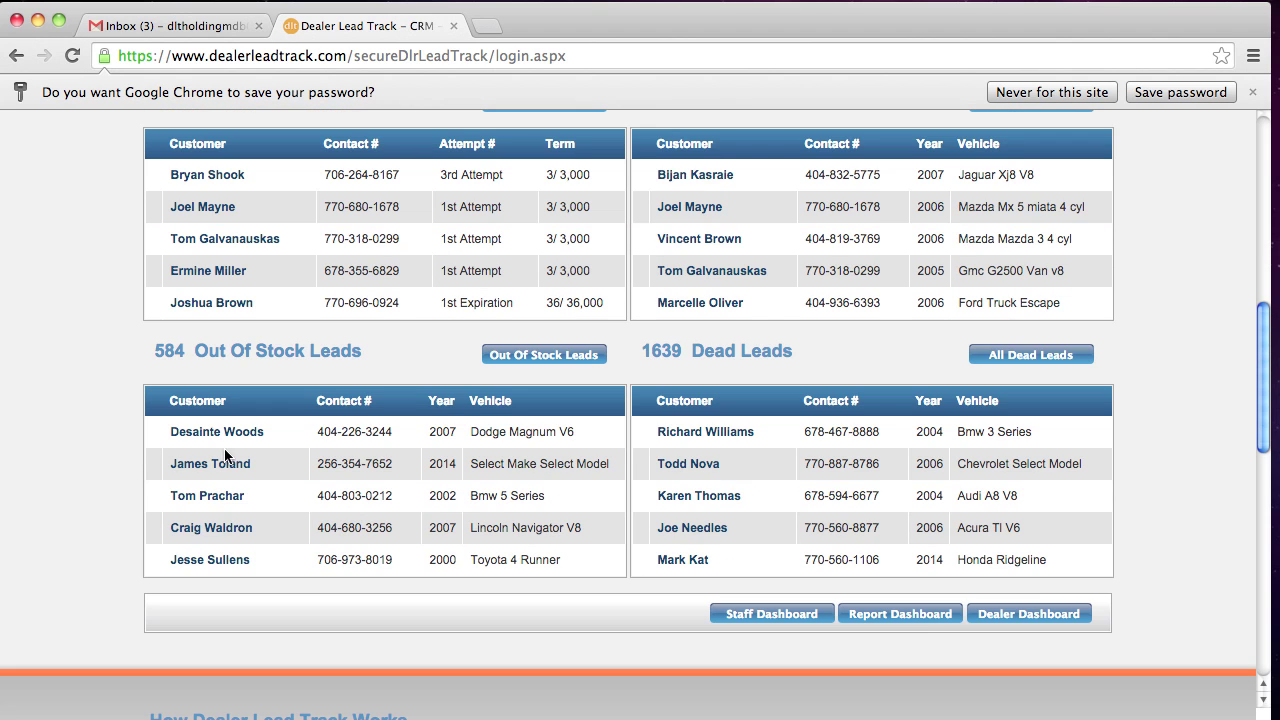
Enable Include Dealer Web Address in the eMail signature settings, save, and open the first hot lead
{"action": "left_click", "coordinate": [1033, 613]}
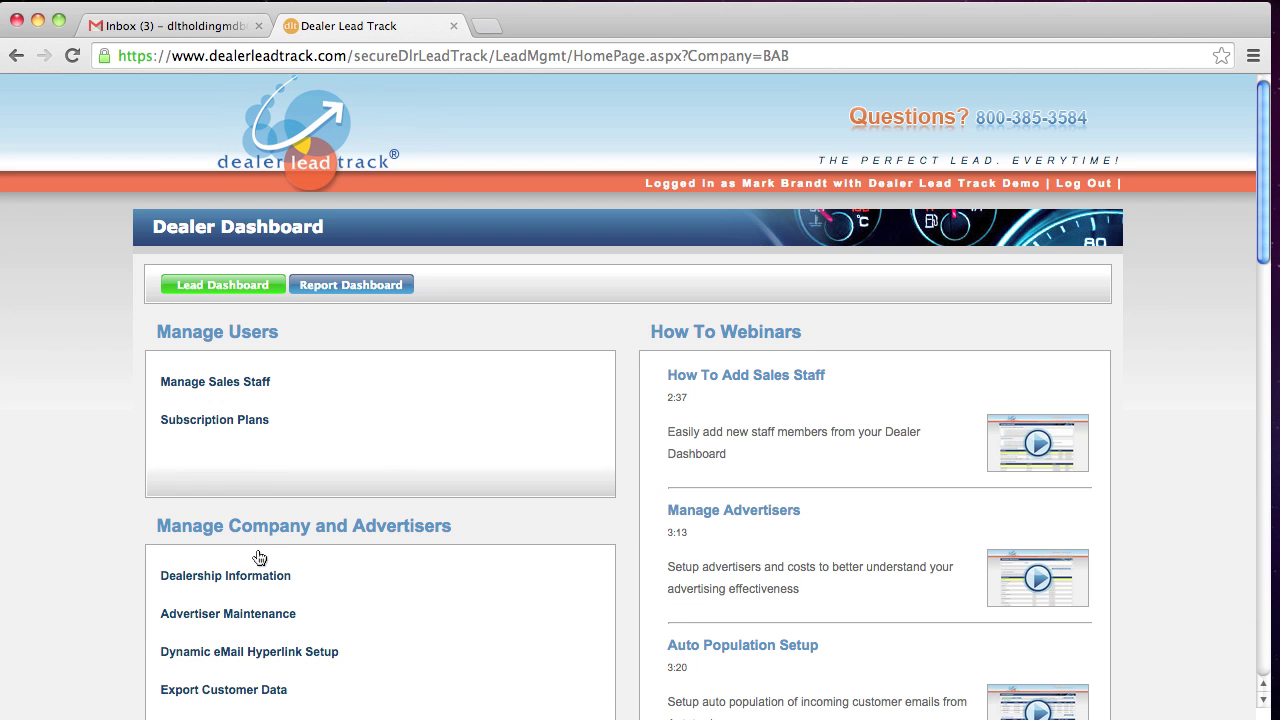
{"action": "left_click", "coordinate": [241, 584]}
{"action": "scroll", "coordinate": [371, 469], "scroll_direction": "down", "scroll_amount": 5}
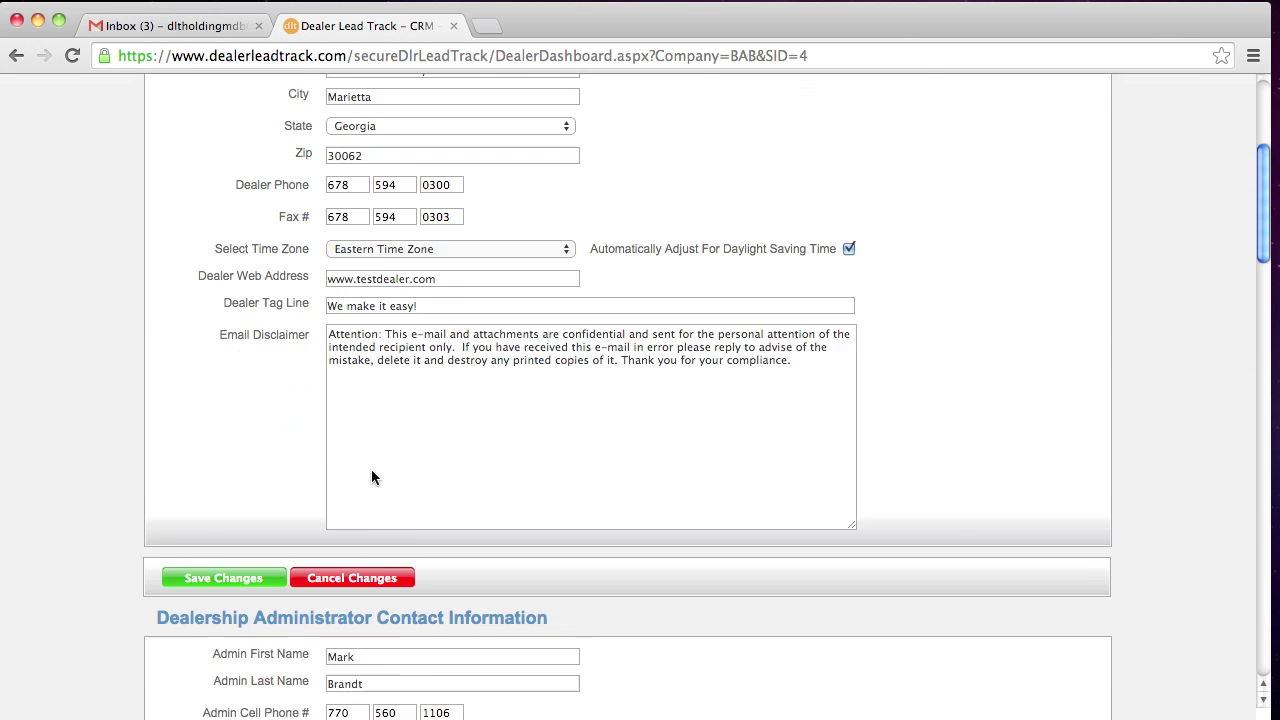
{"action": "scroll", "coordinate": [371, 473], "scroll_direction": "down", "scroll_amount": 8}
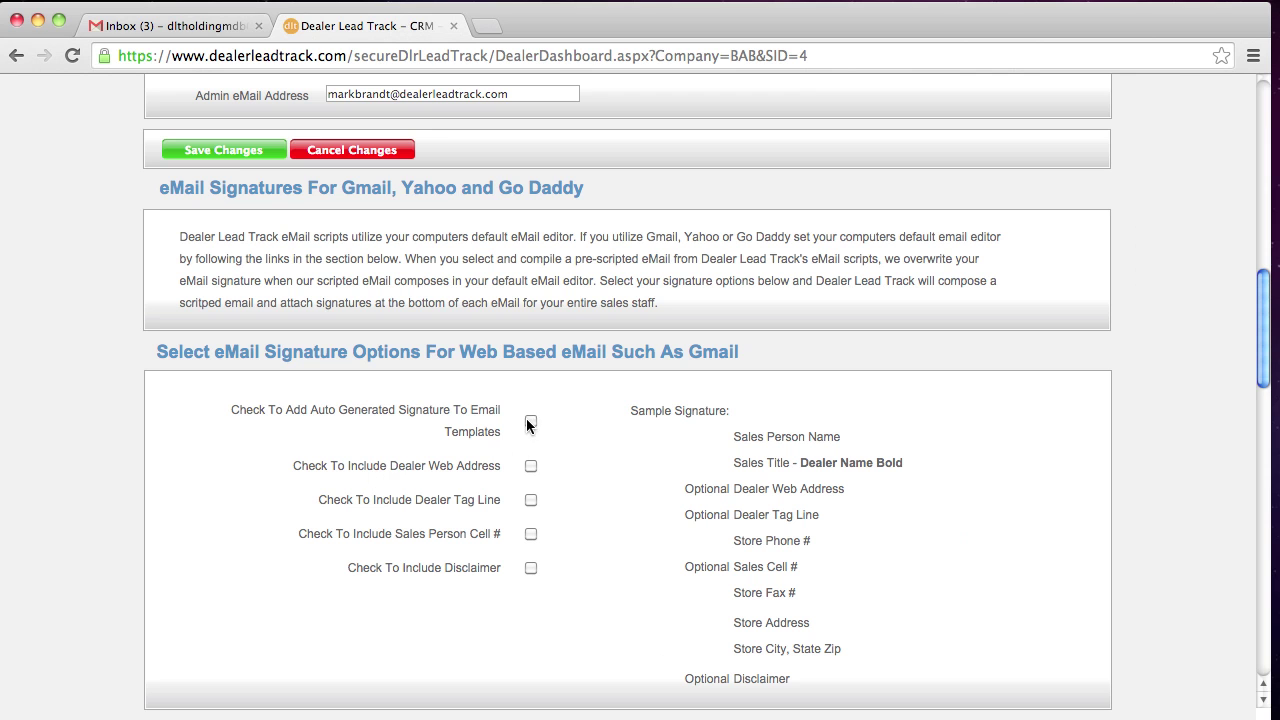
{"action": "left_click", "coordinate": [531, 466]}
{"action": "scroll", "coordinate": [392, 496], "scroll_direction": "down", "scroll_amount": 6}
{"action": "left_click", "coordinate": [234, 369]}
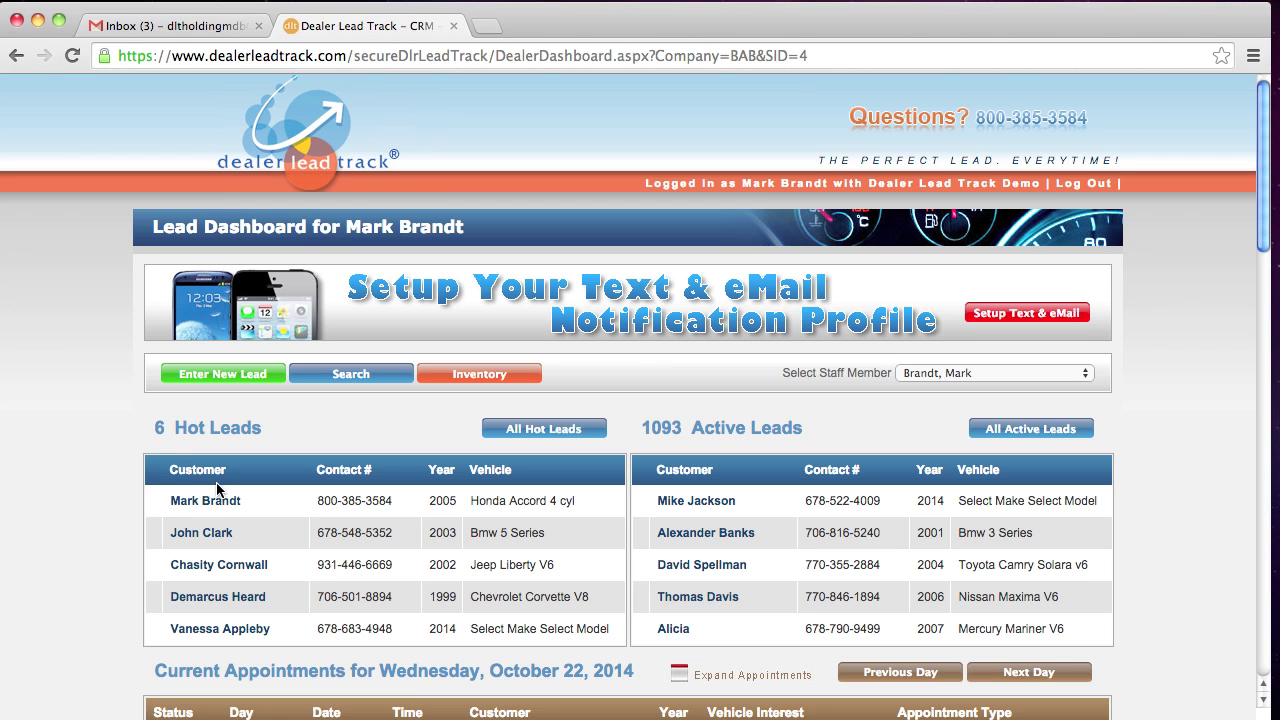
{"action": "left_click", "coordinate": [213, 500]}
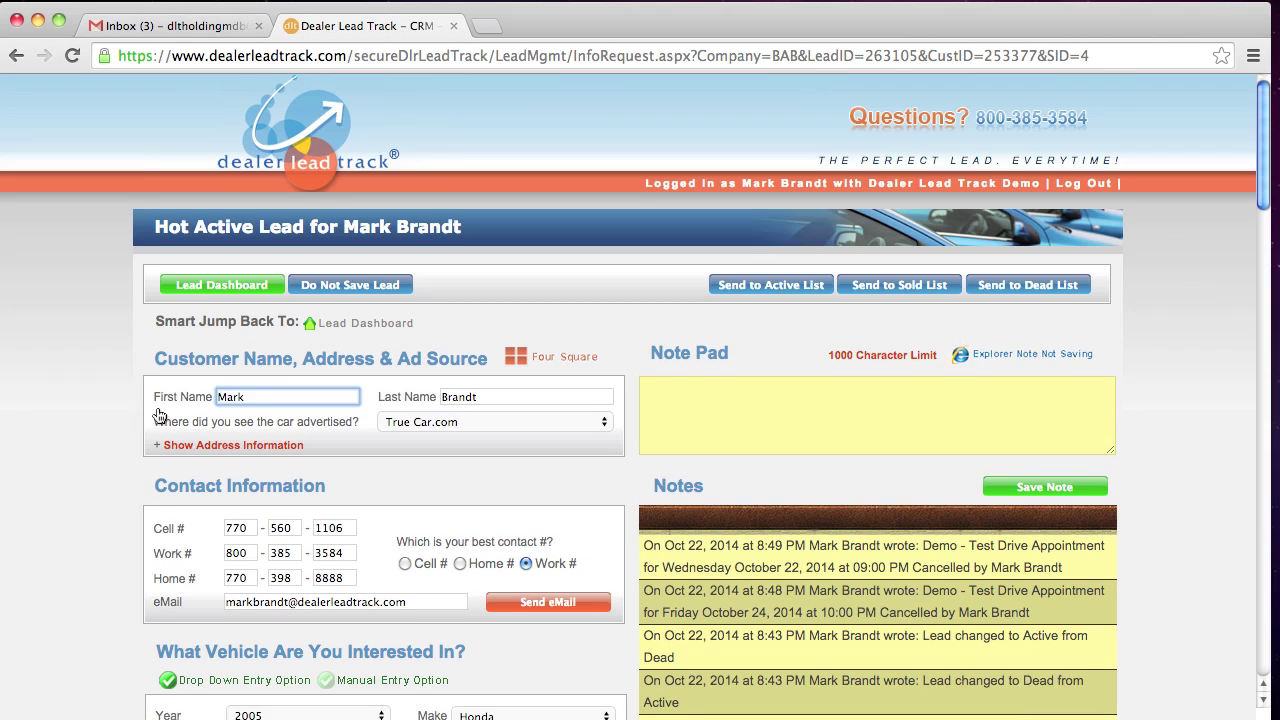
Choose Send eMail on the hot lead and browse the Outgoing eMail Scripts templates
{"action": "scroll", "coordinate": [157, 414], "scroll_direction": "down", "scroll_amount": 2}
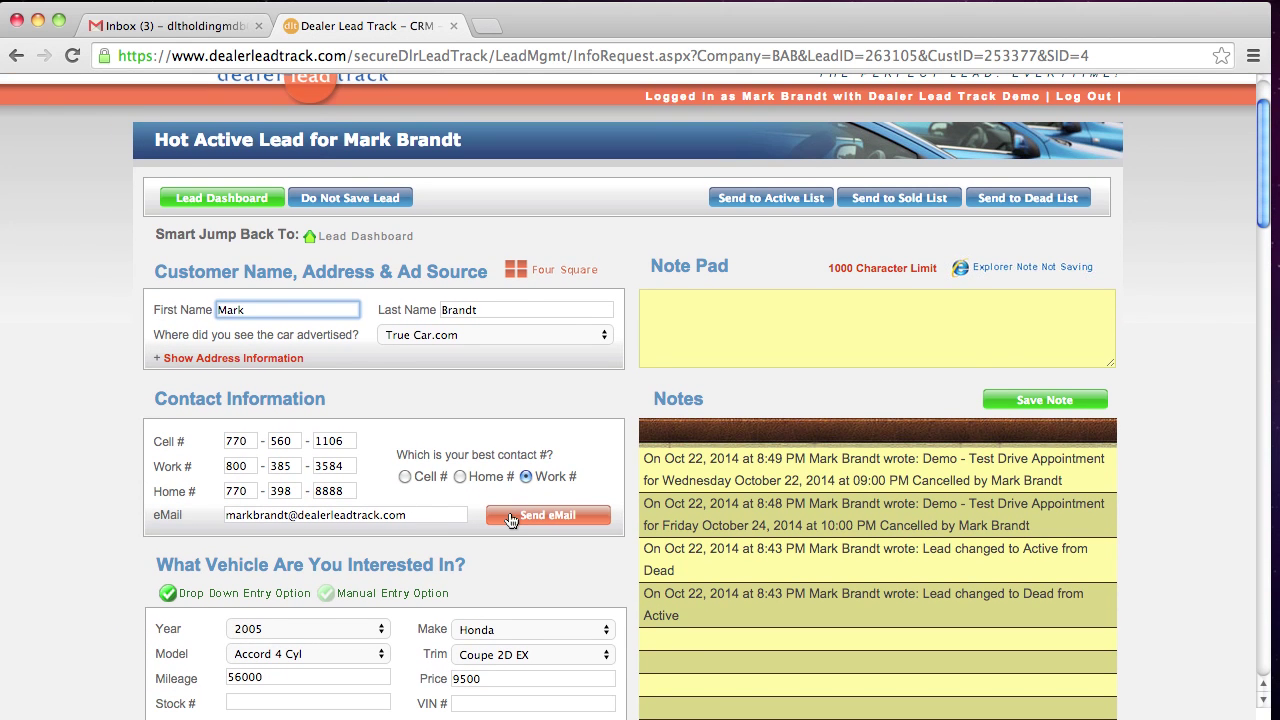
{"action": "left_click", "coordinate": [509, 519]}
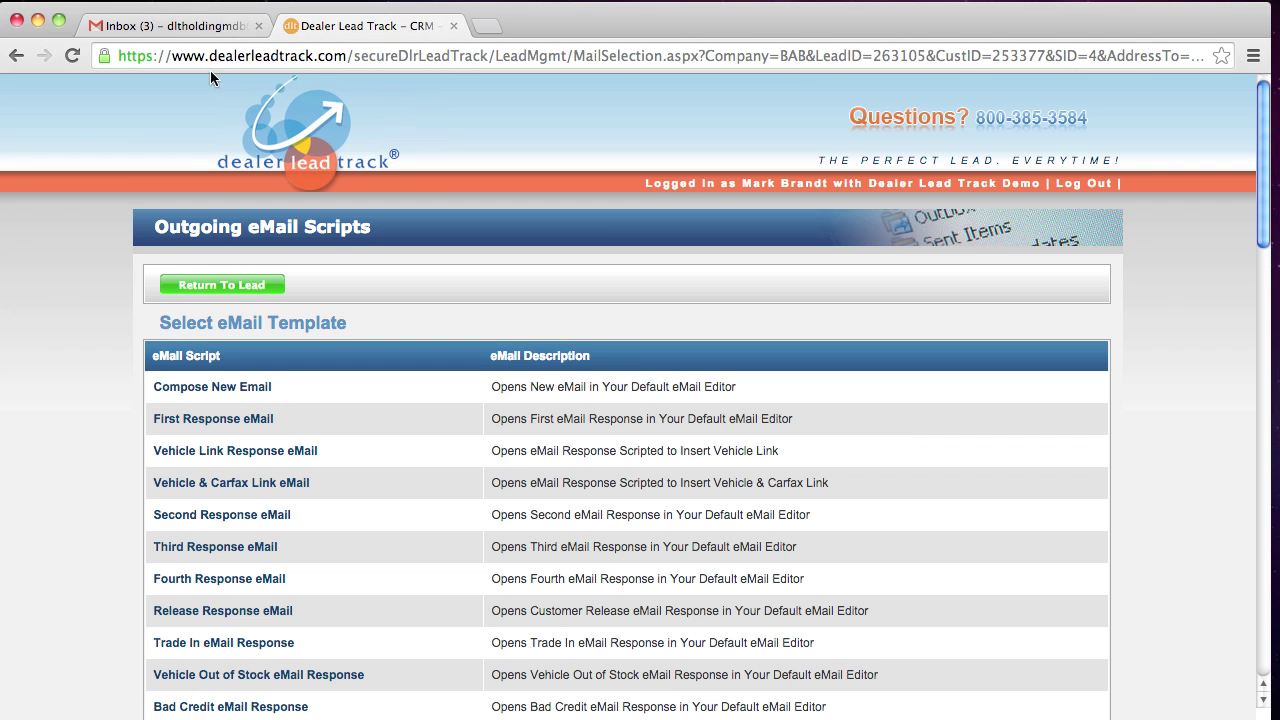
{"action": "scroll", "coordinate": [122, 317], "scroll_direction": "down", "scroll_amount": 3}
{"action": "scroll", "coordinate": [122, 318], "scroll_direction": "down", "scroll_amount": 4}
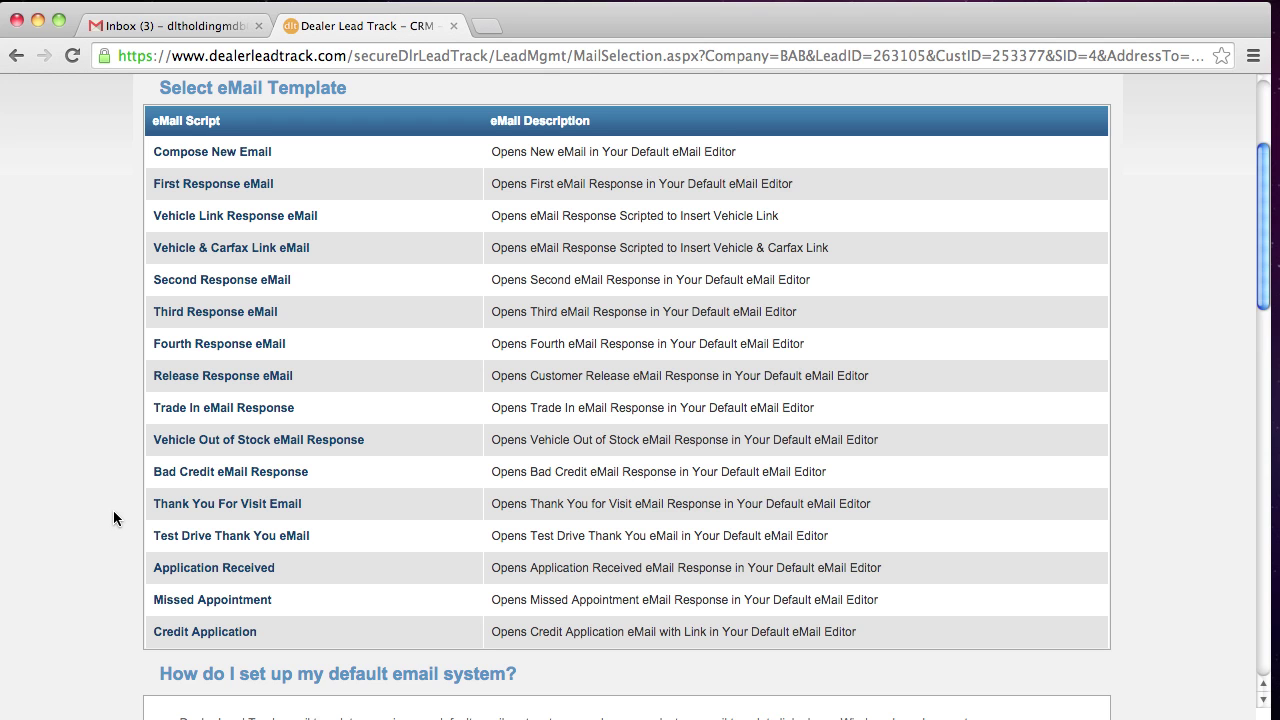
{"action": "scroll", "coordinate": [114, 519], "scroll_direction": "up", "scroll_amount": 2}
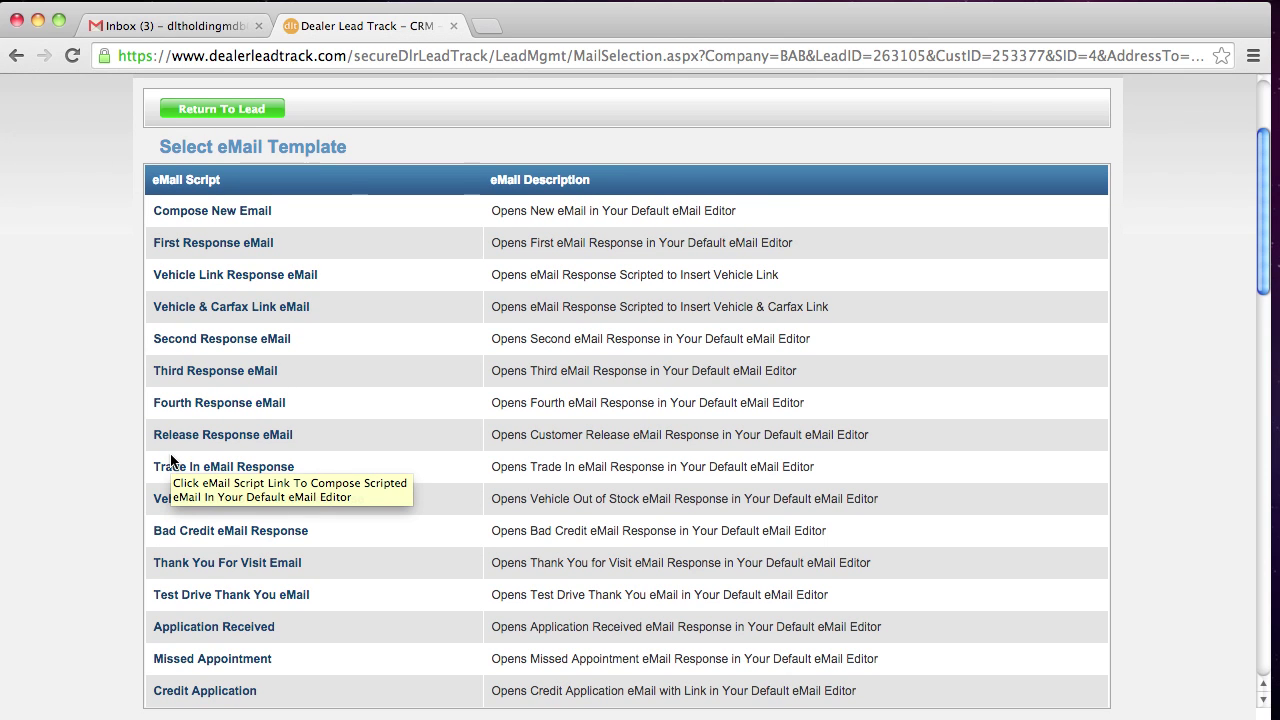
Send the First Response eMail template about the 2005 Honda Accord 4 Cyl from Gmail
{"action": "left_click", "coordinate": [166, 244]}
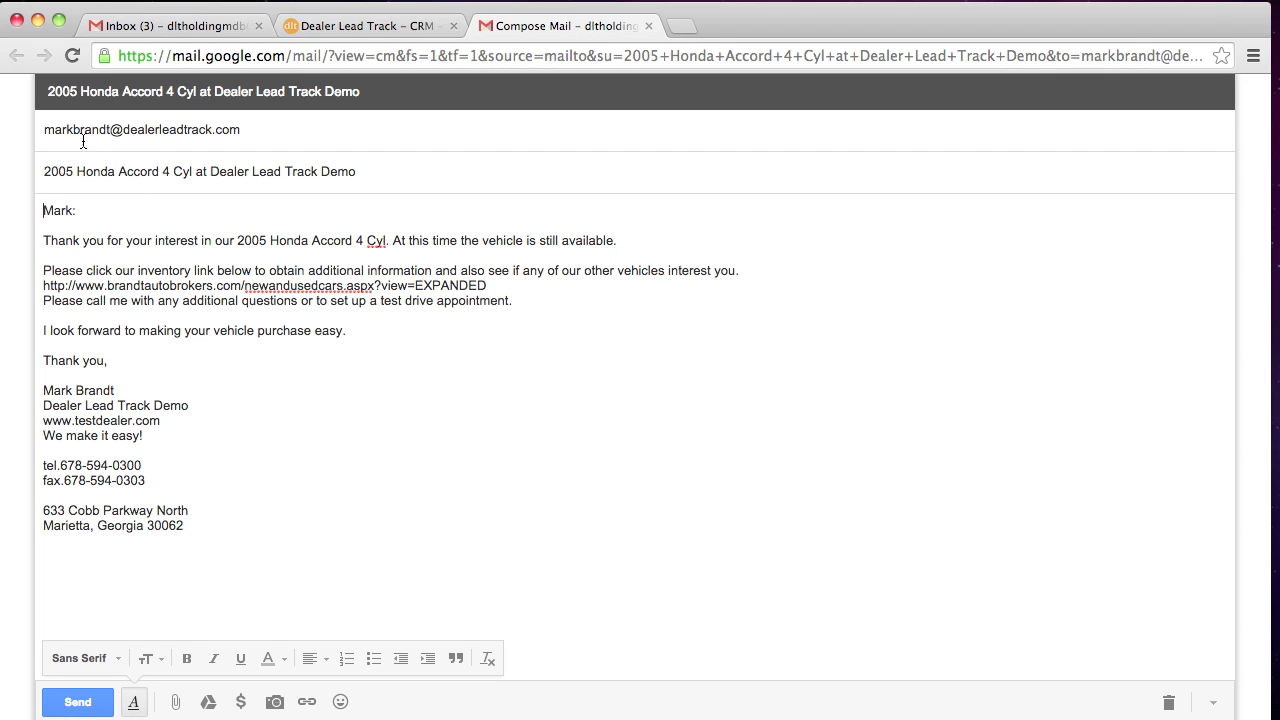
{"action": "mouse_move", "coordinate": [122, 129]}
{"action": "left_click", "coordinate": [78, 702]}
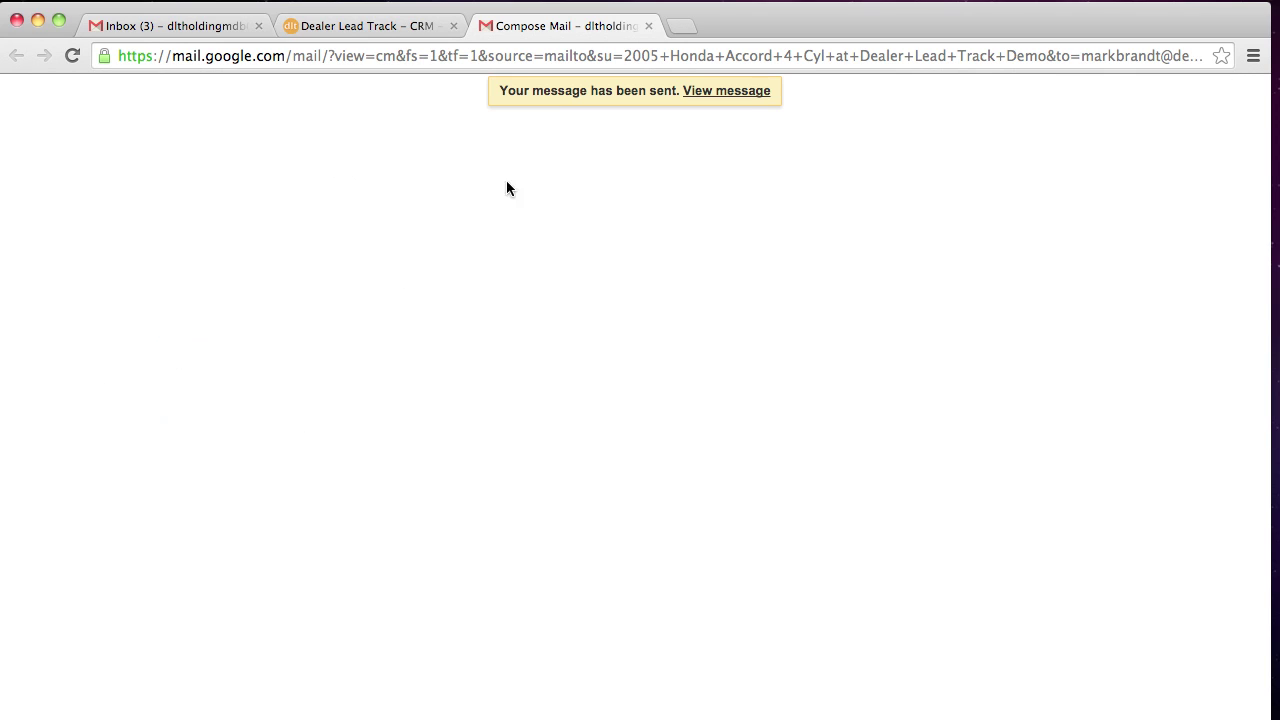
Close the compose tab, review the sent Honda Accord email in Sent Mail, then return to Inbox
{"action": "key", "text": "super+w"}
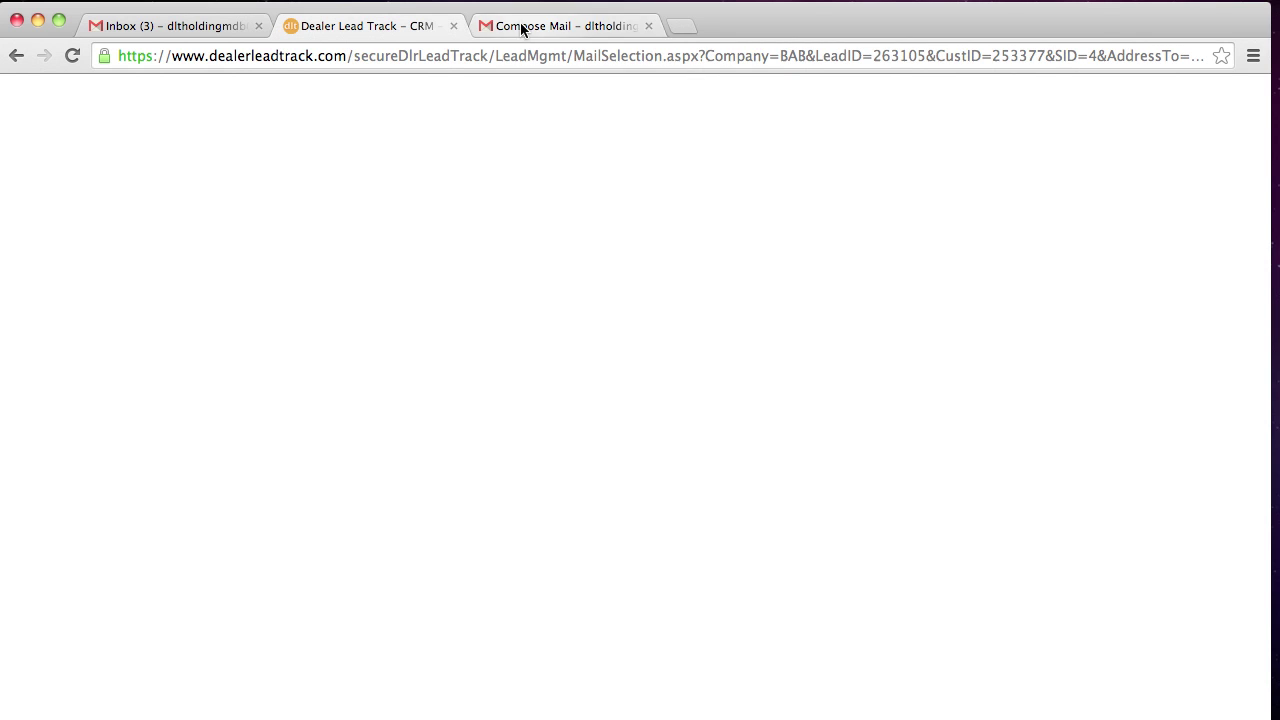
{"action": "left_click", "coordinate": [207, 27]}
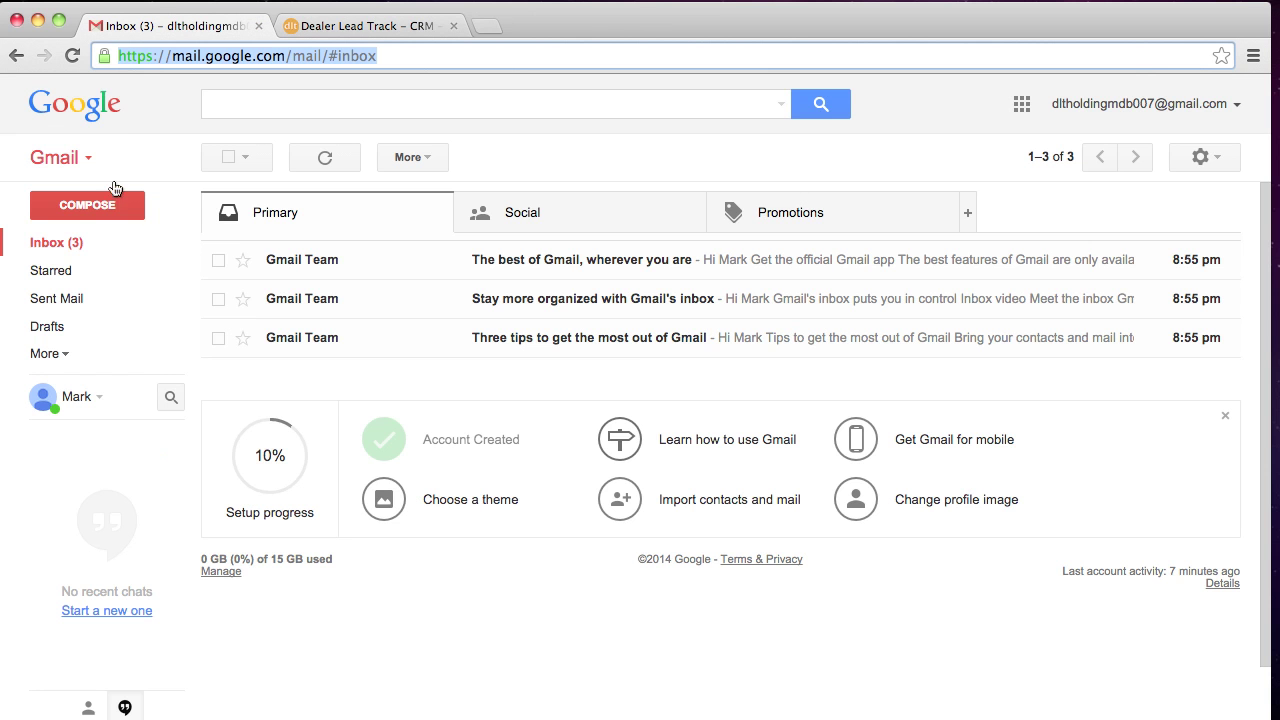
{"action": "left_click", "coordinate": [73, 302]}
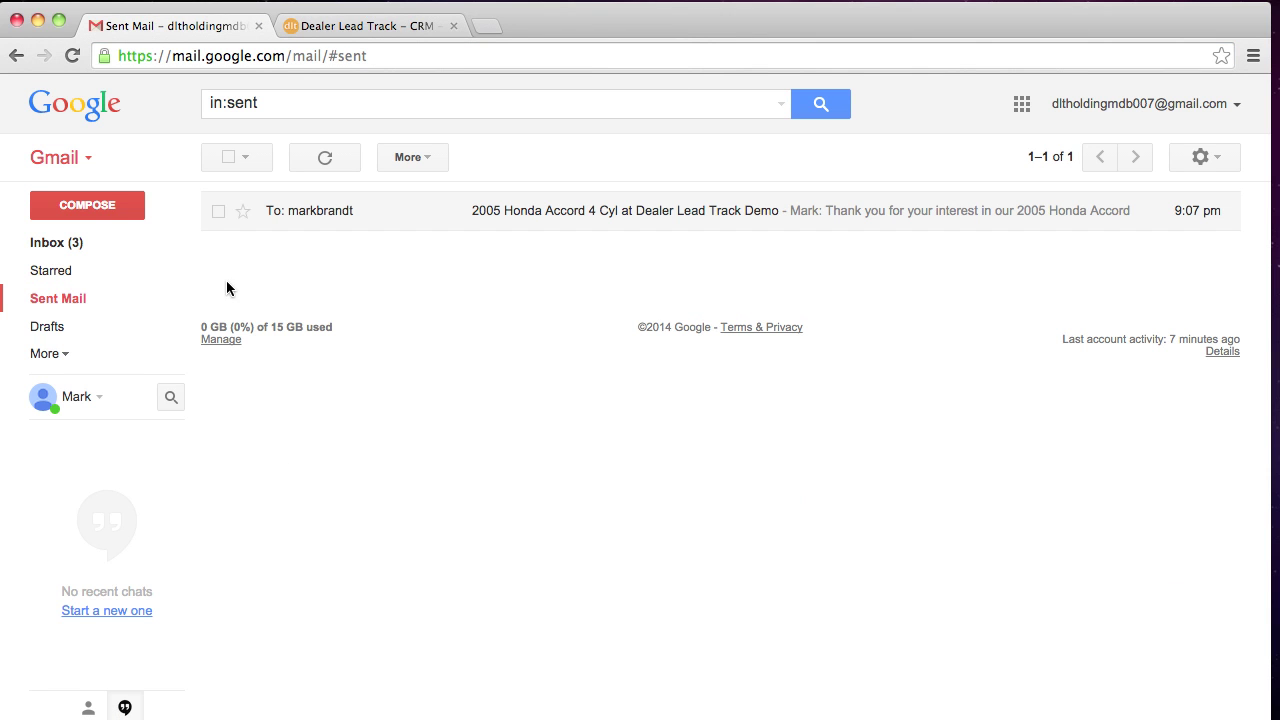
{"action": "mouse_move", "coordinate": [330, 213]}
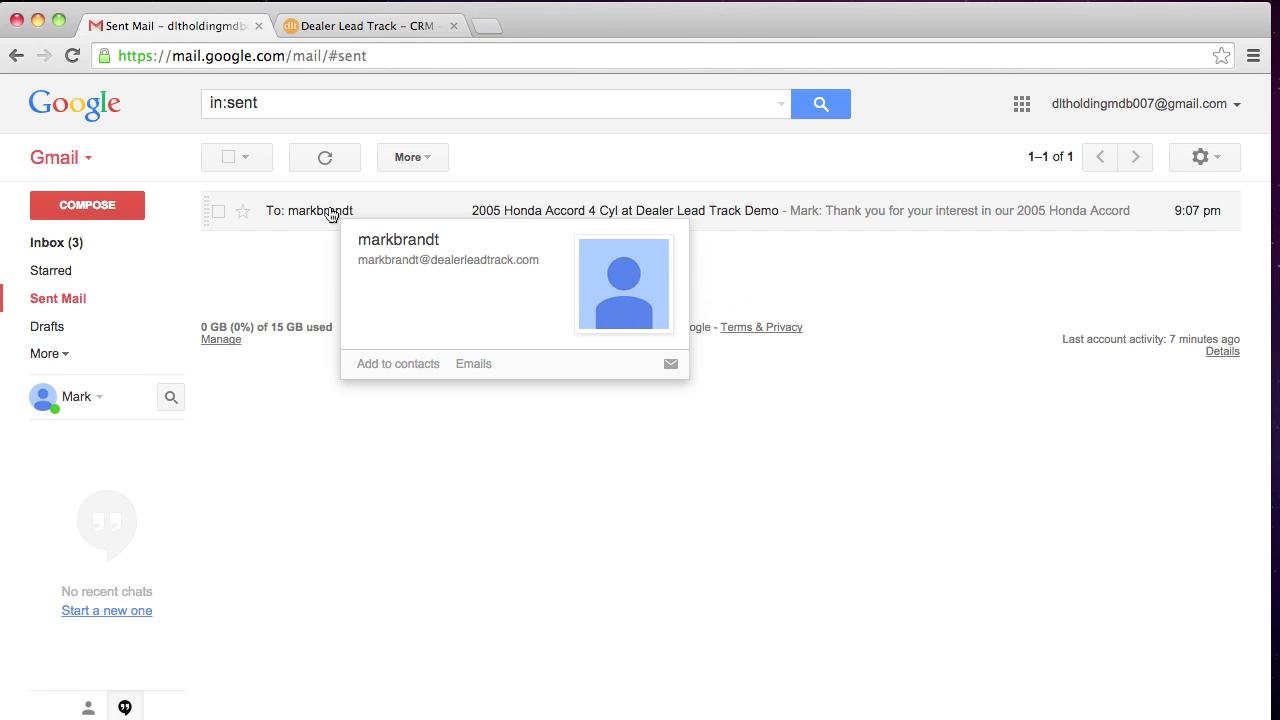
{"action": "left_click", "coordinate": [408, 226]}
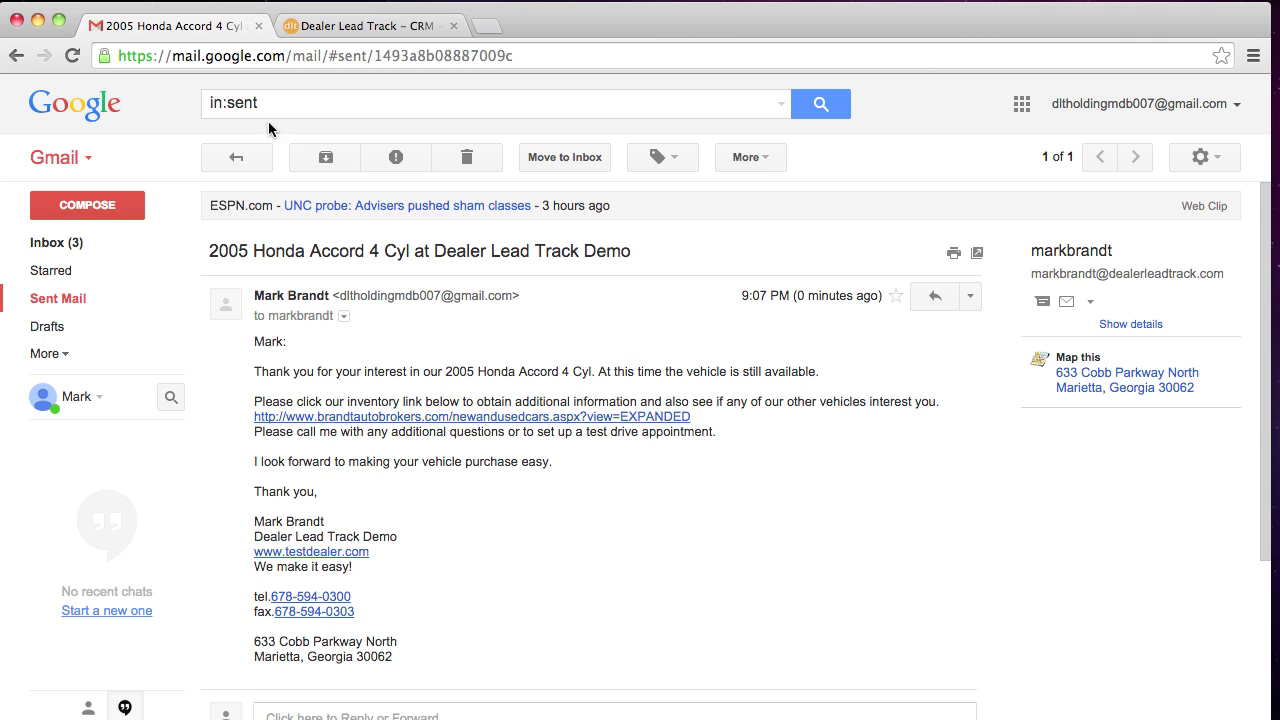
{"action": "left_click", "coordinate": [107, 219]}
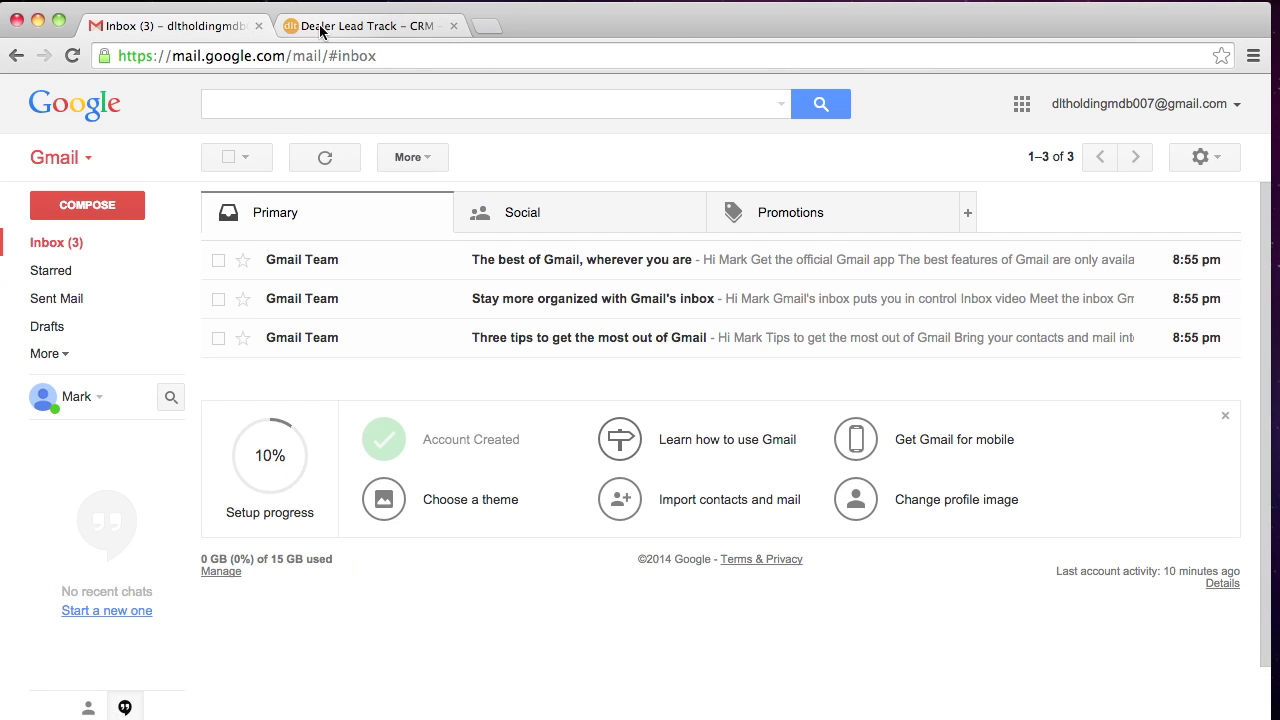
Send the Credit Application template email through Gmail and close the compose tab with Cmd+W
{"action": "left_click", "coordinate": [322, 30]}
{"action": "scroll", "coordinate": [119, 208], "scroll_direction": "down", "scroll_amount": 1}
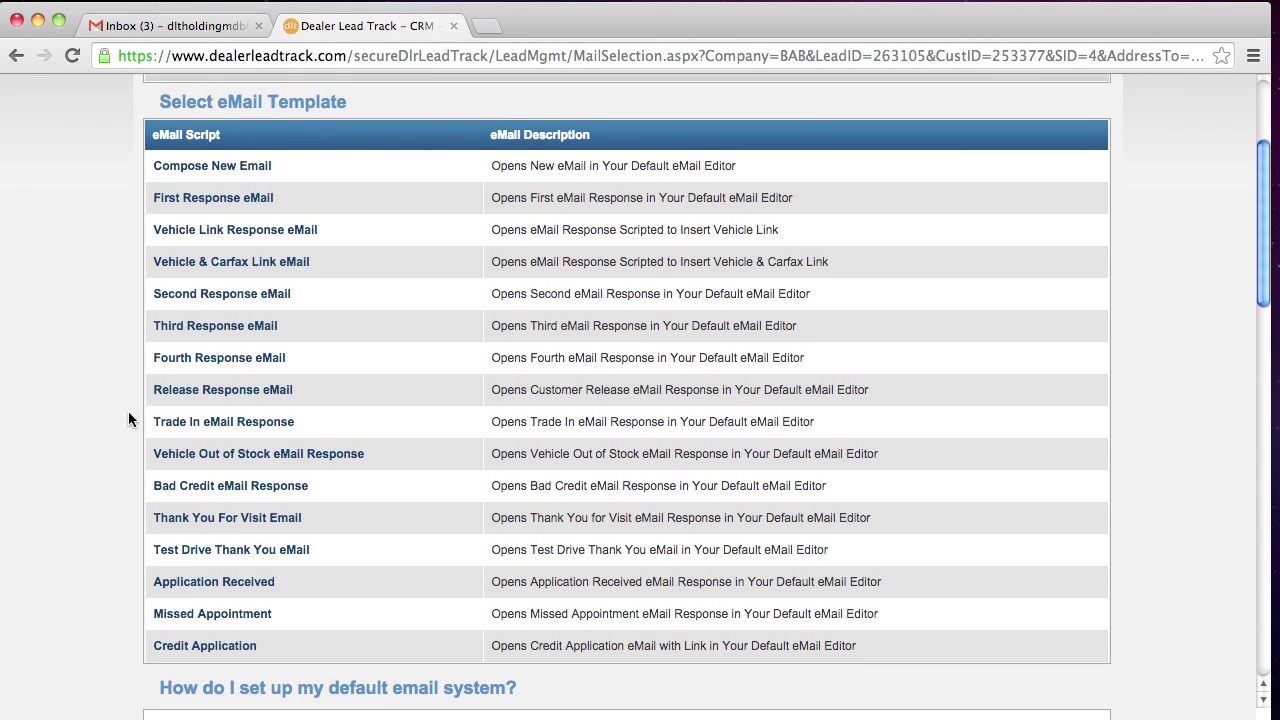
{"action": "right_click", "coordinate": [196, 641]}
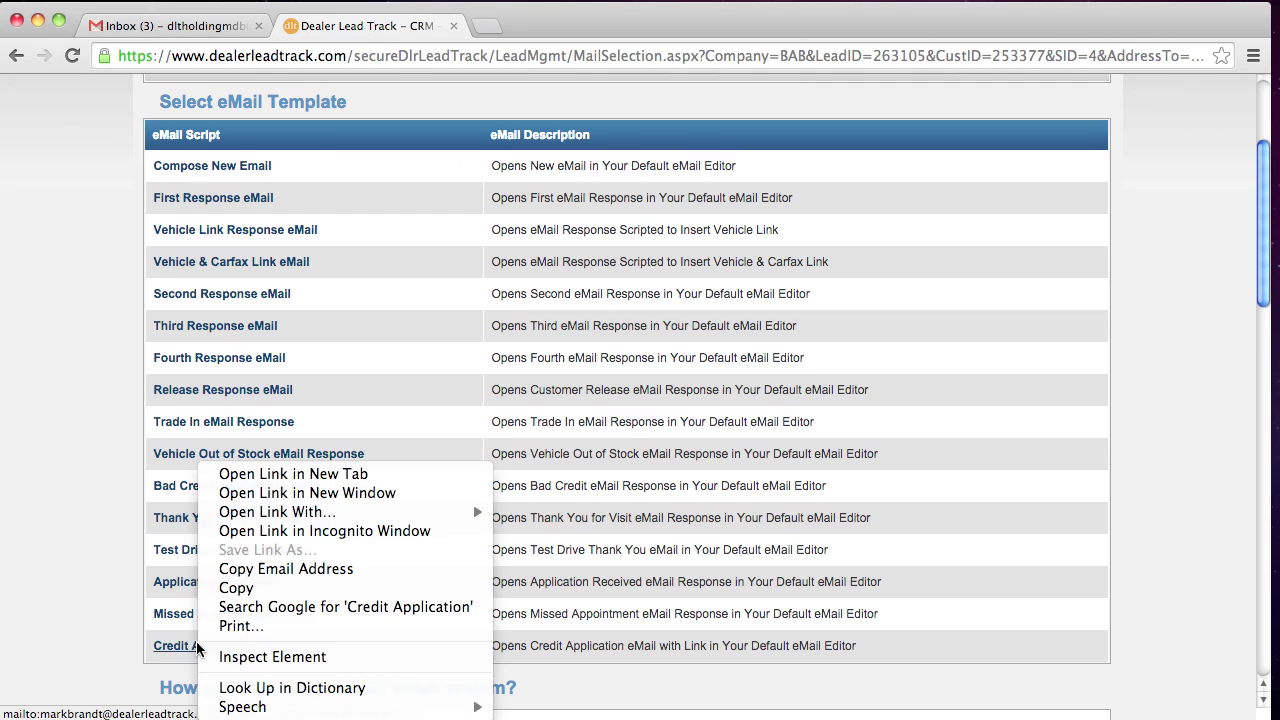
{"action": "right_click", "coordinate": [70, 577]}
{"action": "left_click", "coordinate": [284, 641]}
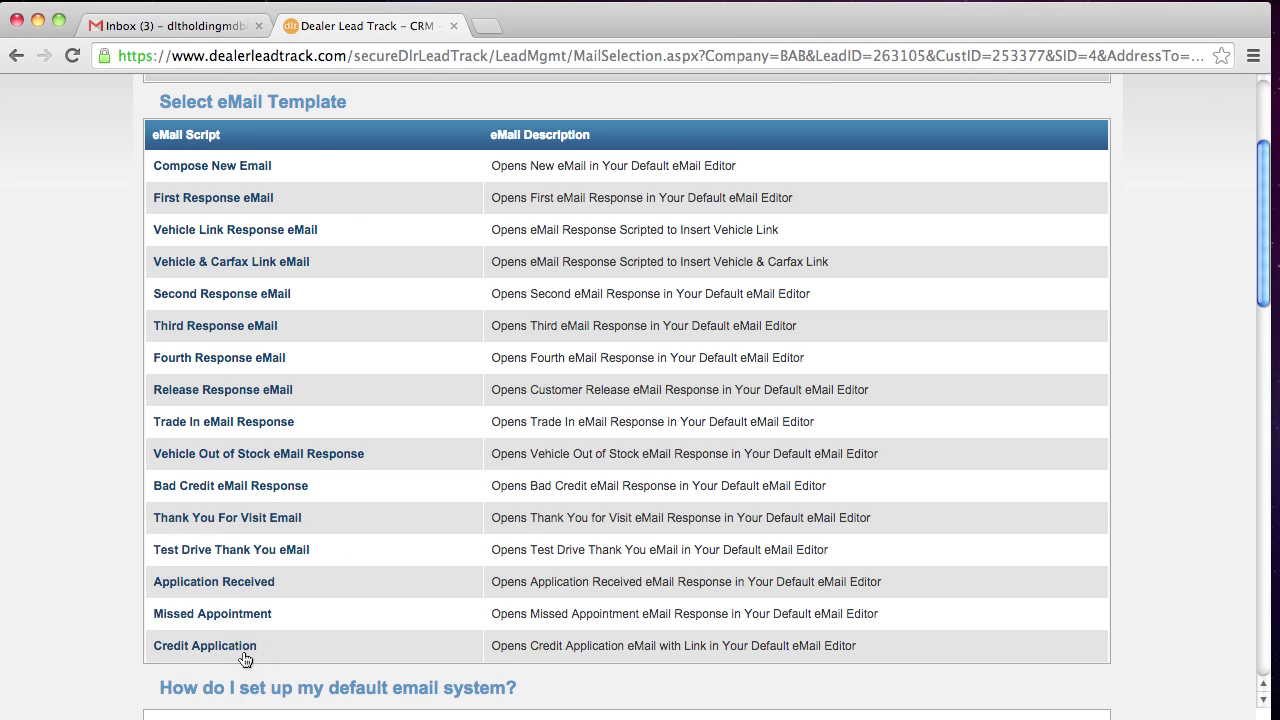
{"action": "left_click", "coordinate": [243, 644]}
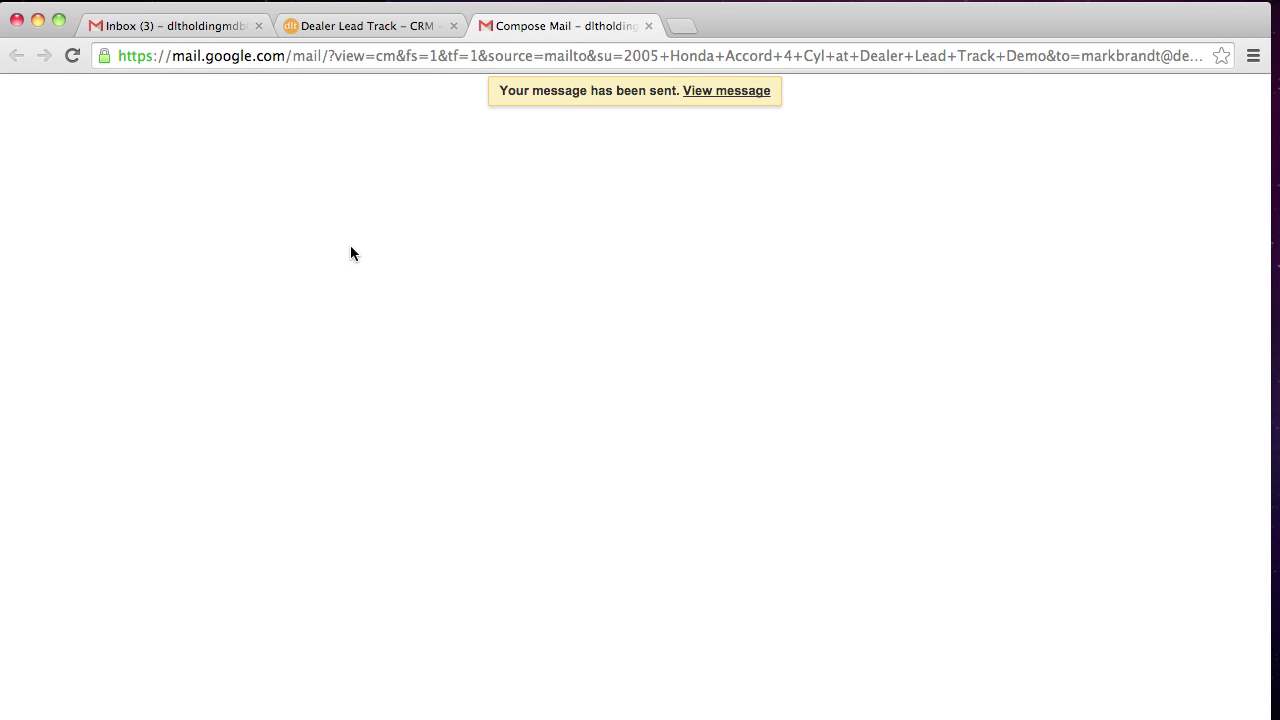
{"action": "key", "text": "super+w"}
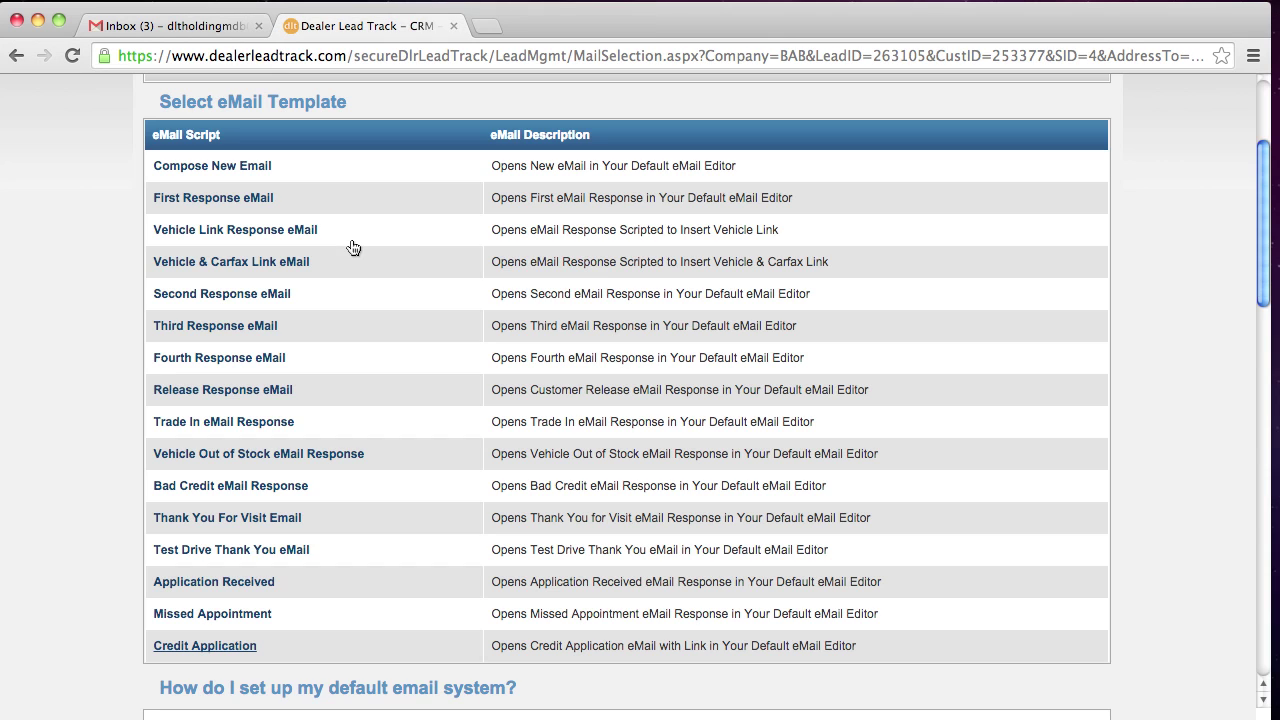
Refresh Gmail's Sent Mail until the 2005 Honda Accord 4 Cyl conversation shows two messages
{"action": "left_click", "coordinate": [168, 26]}
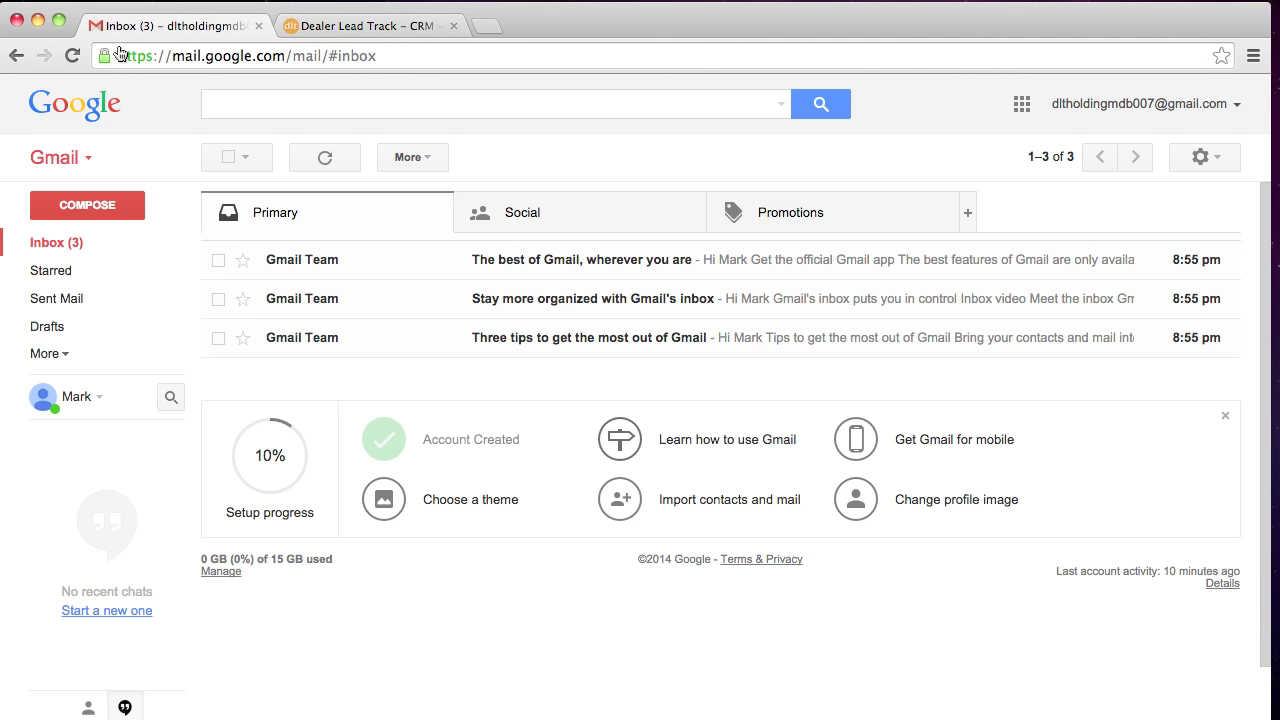
{"action": "left_click", "coordinate": [72, 298]}
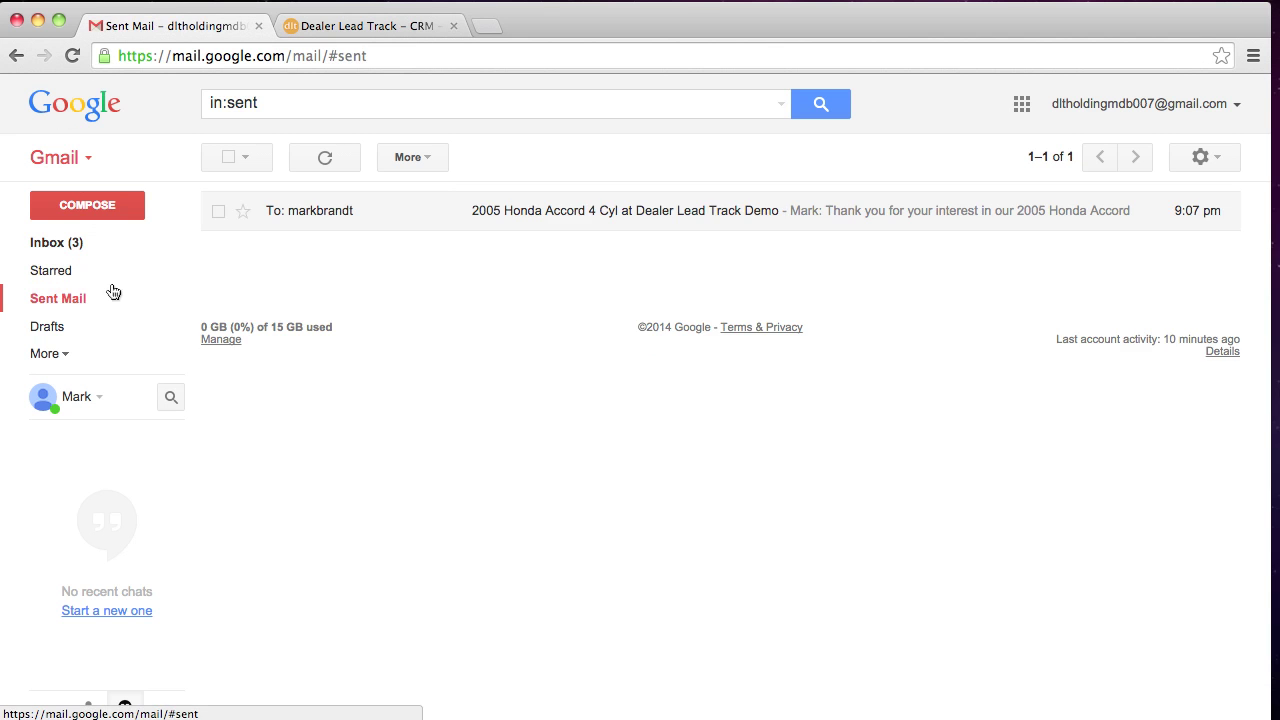
{"action": "left_click", "coordinate": [74, 245]}
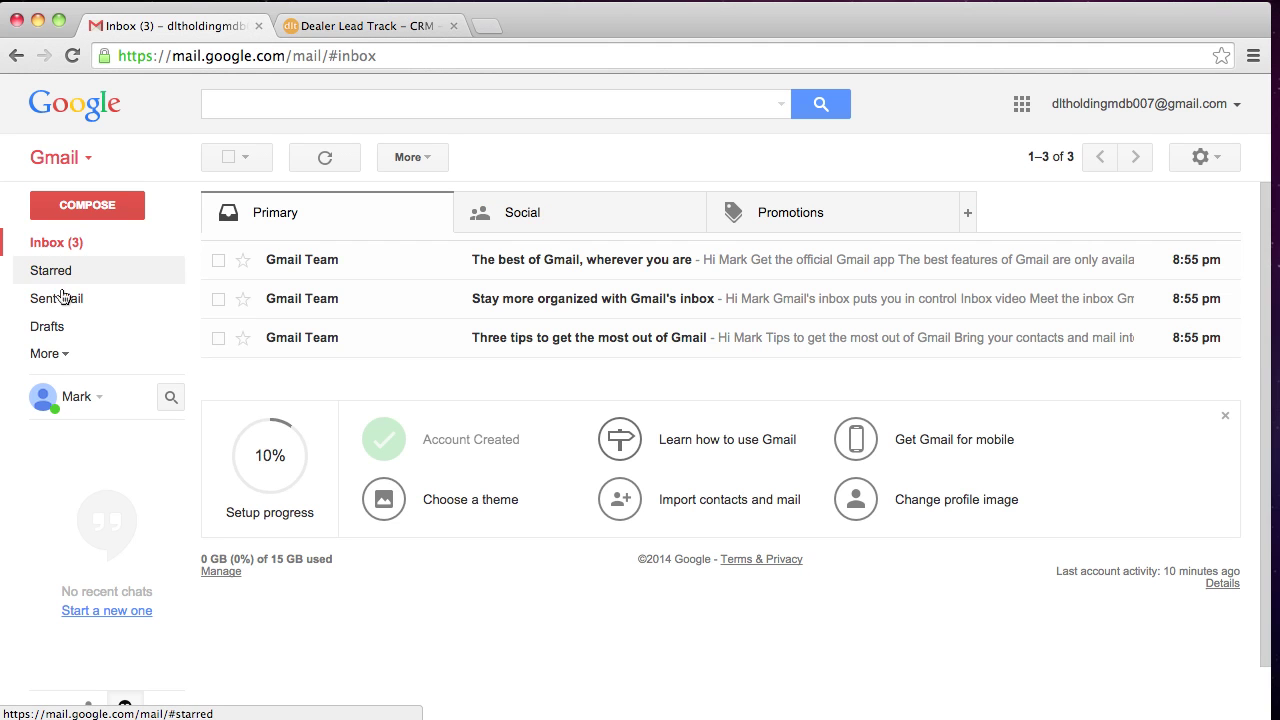
{"action": "left_click", "coordinate": [70, 303]}
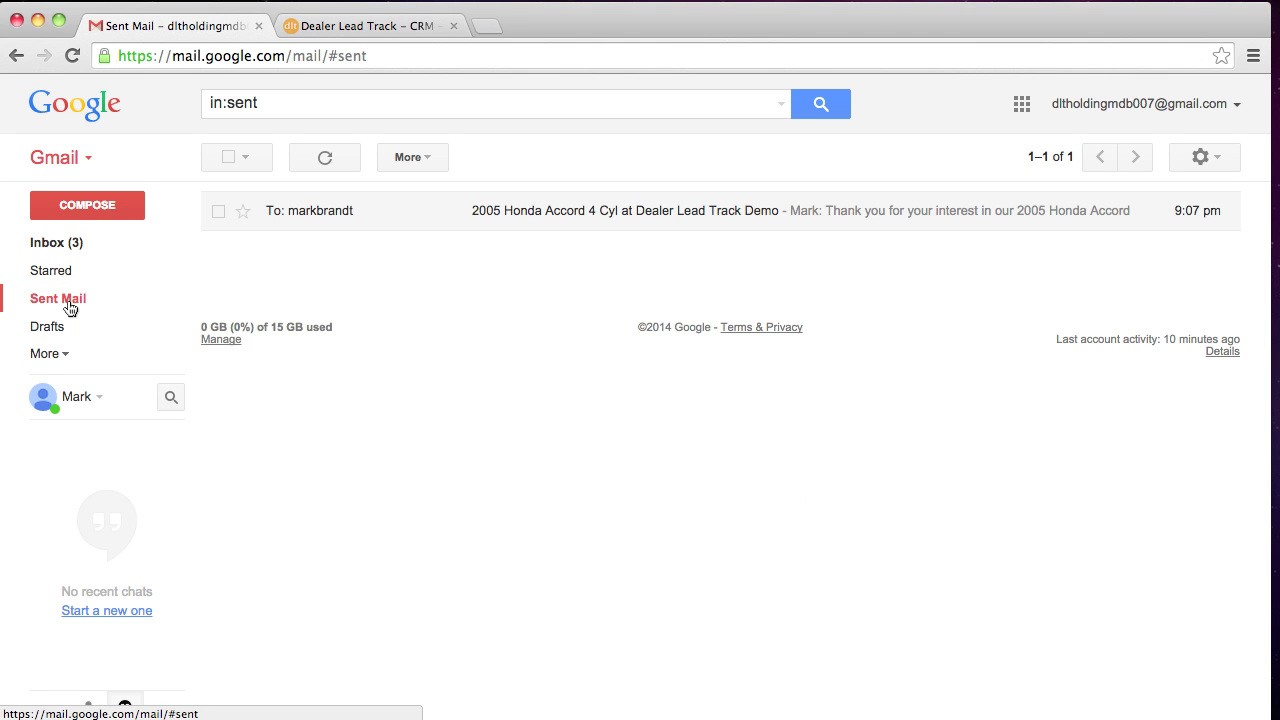
{"action": "left_click", "coordinate": [76, 243]}
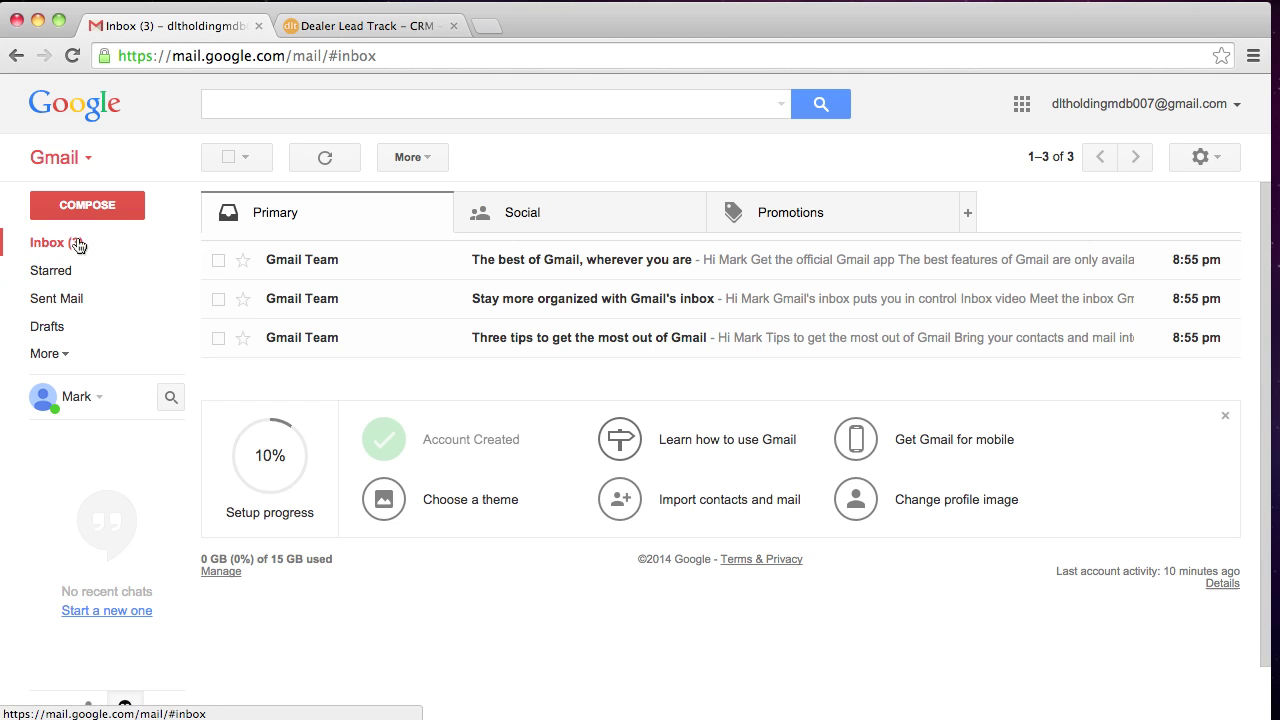
{"action": "left_click", "coordinate": [71, 298]}
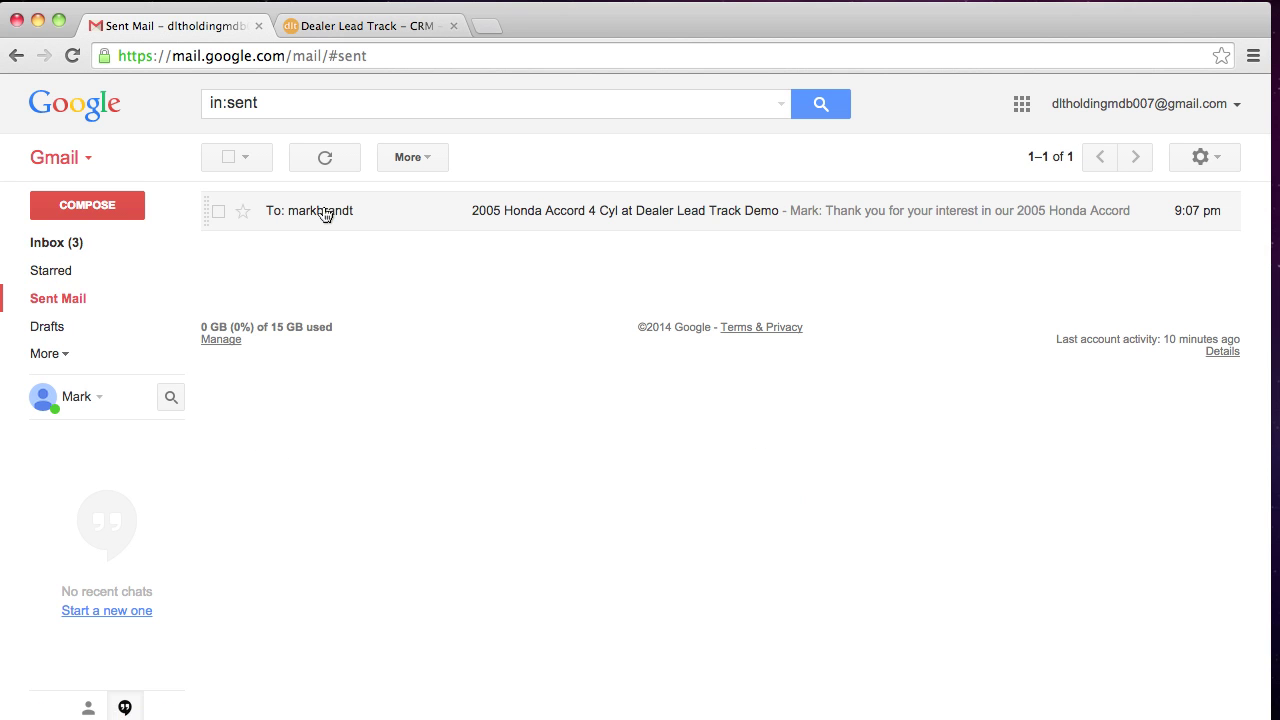
{"action": "left_click", "coordinate": [324, 213]}
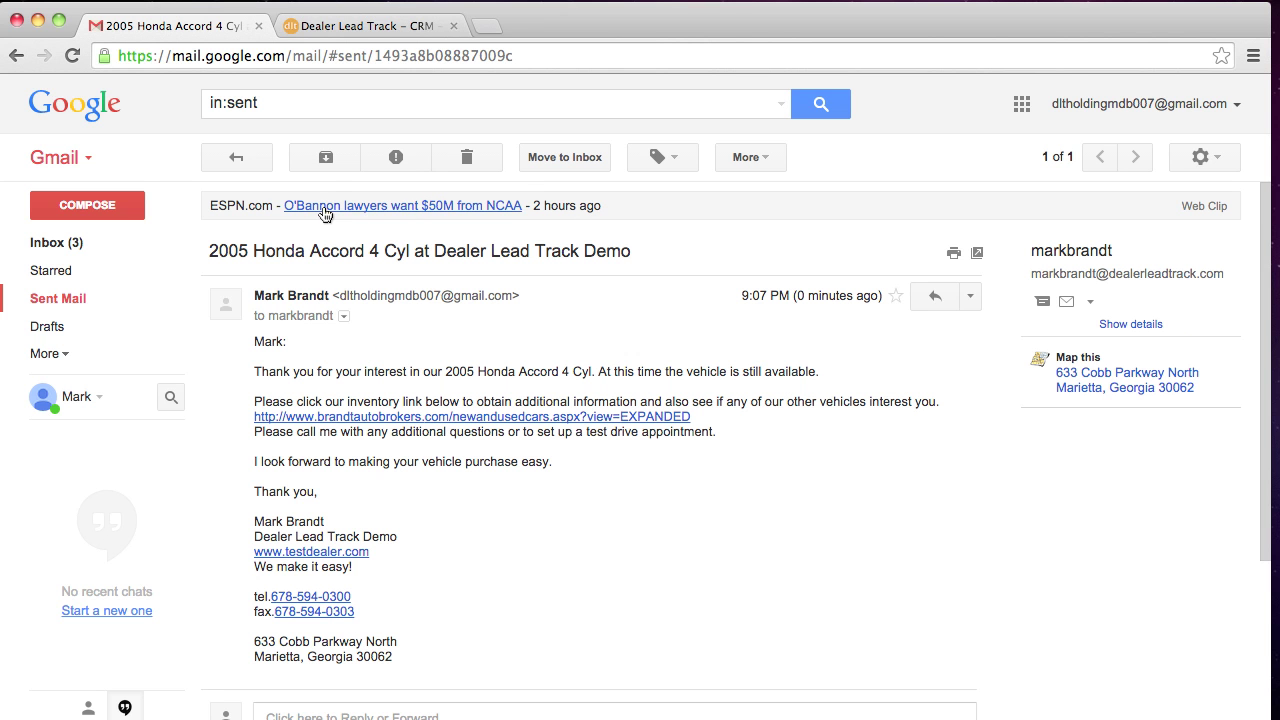
{"action": "left_click", "coordinate": [75, 298]}
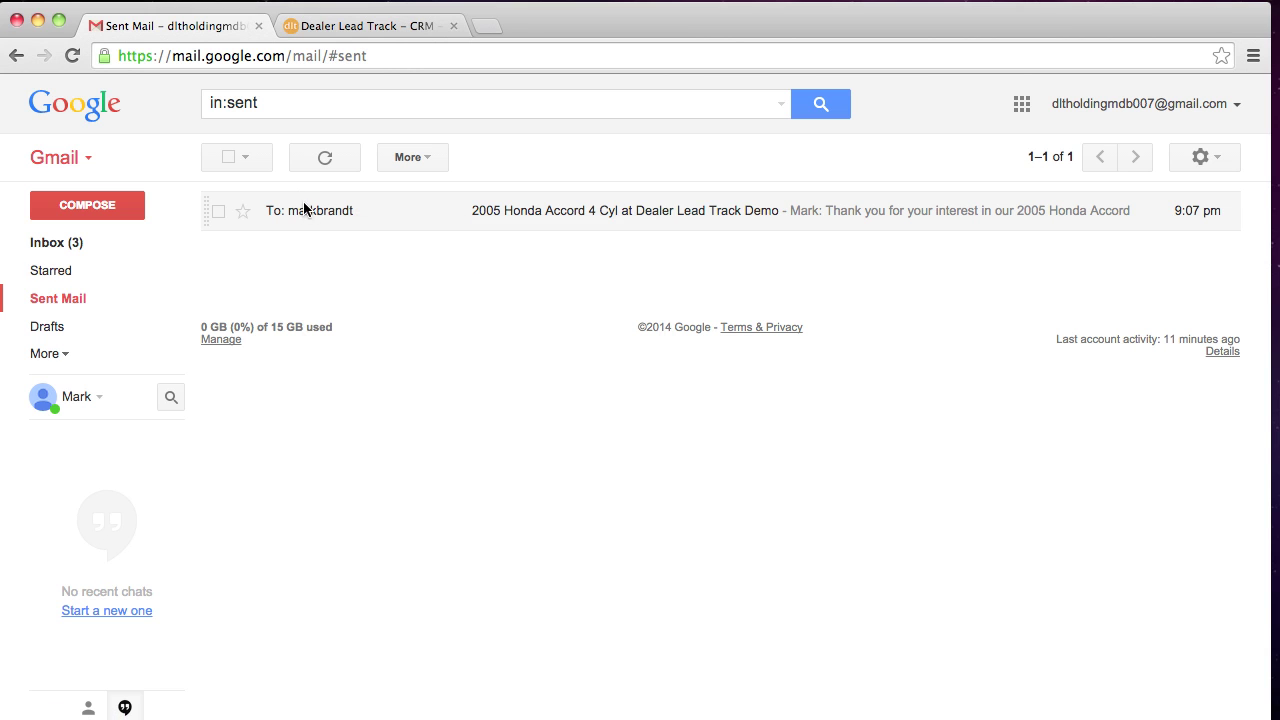
{"action": "left_click", "coordinate": [65, 303]}
Open the two-message Honda Accord conversation, expand its trimmed text, then go back to Inbox
{"action": "left_click", "coordinate": [378, 213]}
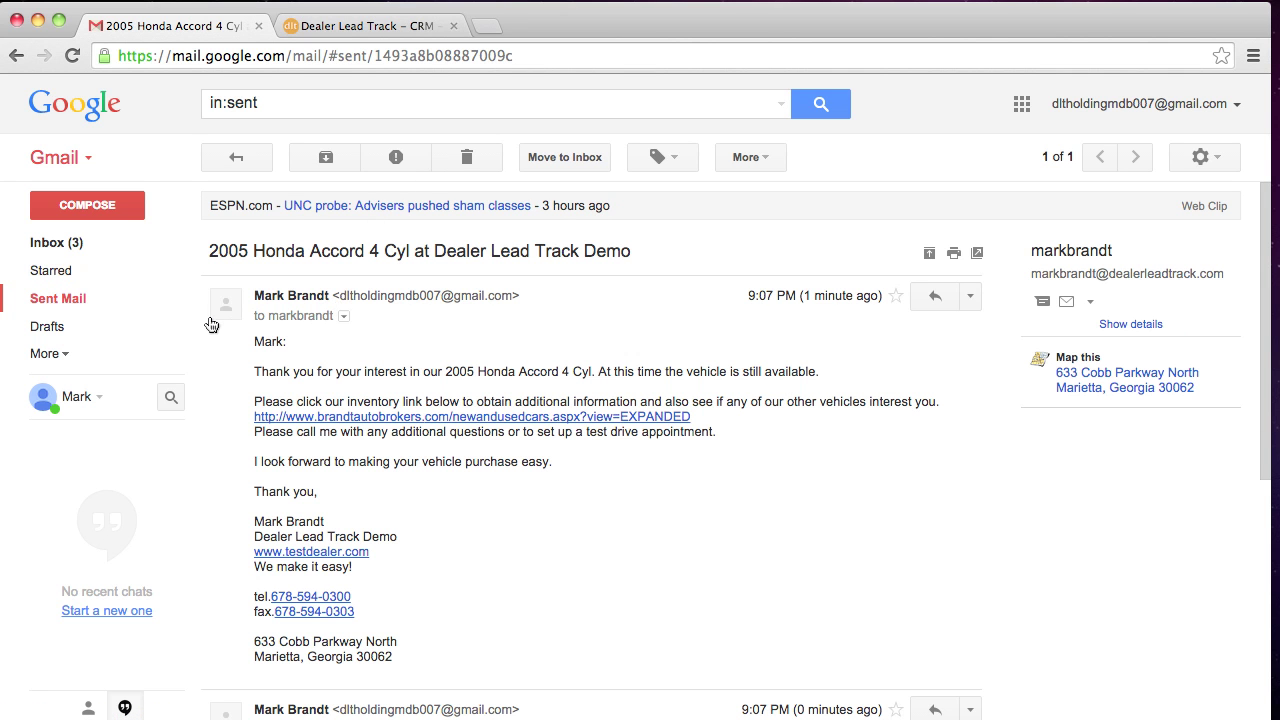
{"action": "scroll", "coordinate": [455, 295], "scroll_direction": "down", "scroll_amount": 5}
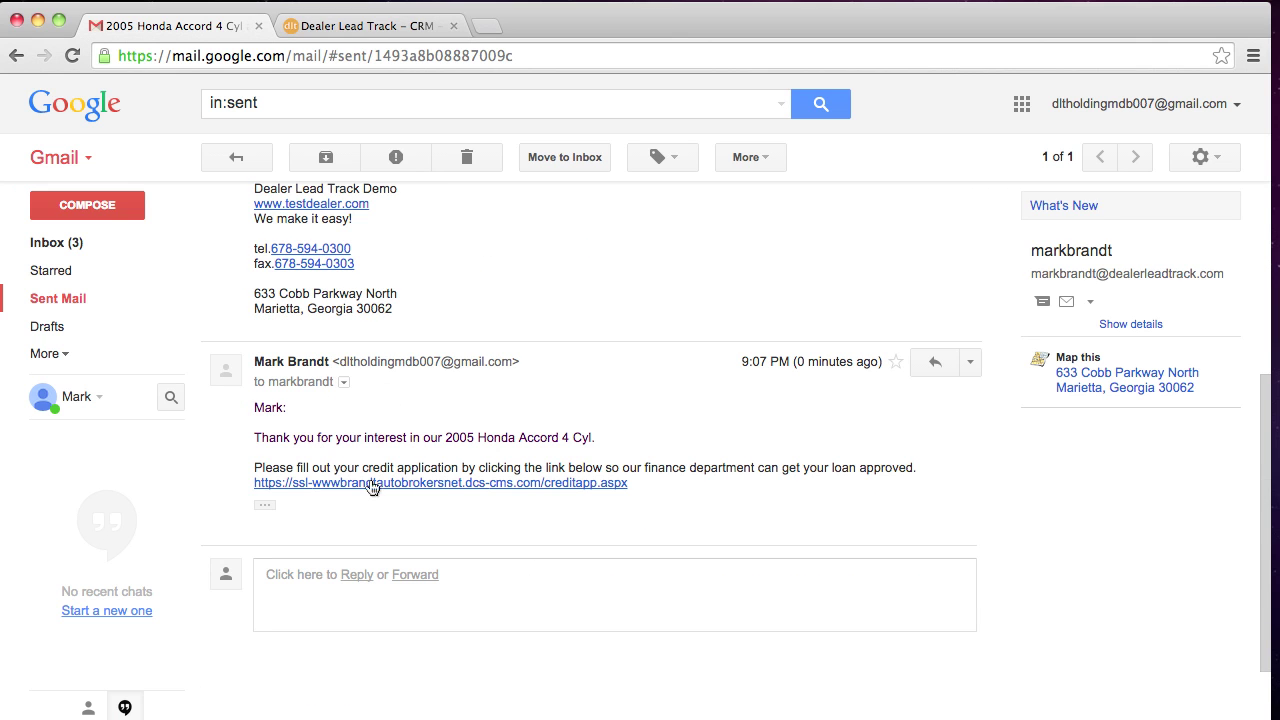
{"action": "scroll", "coordinate": [358, 476], "scroll_direction": "down", "scroll_amount": 2}
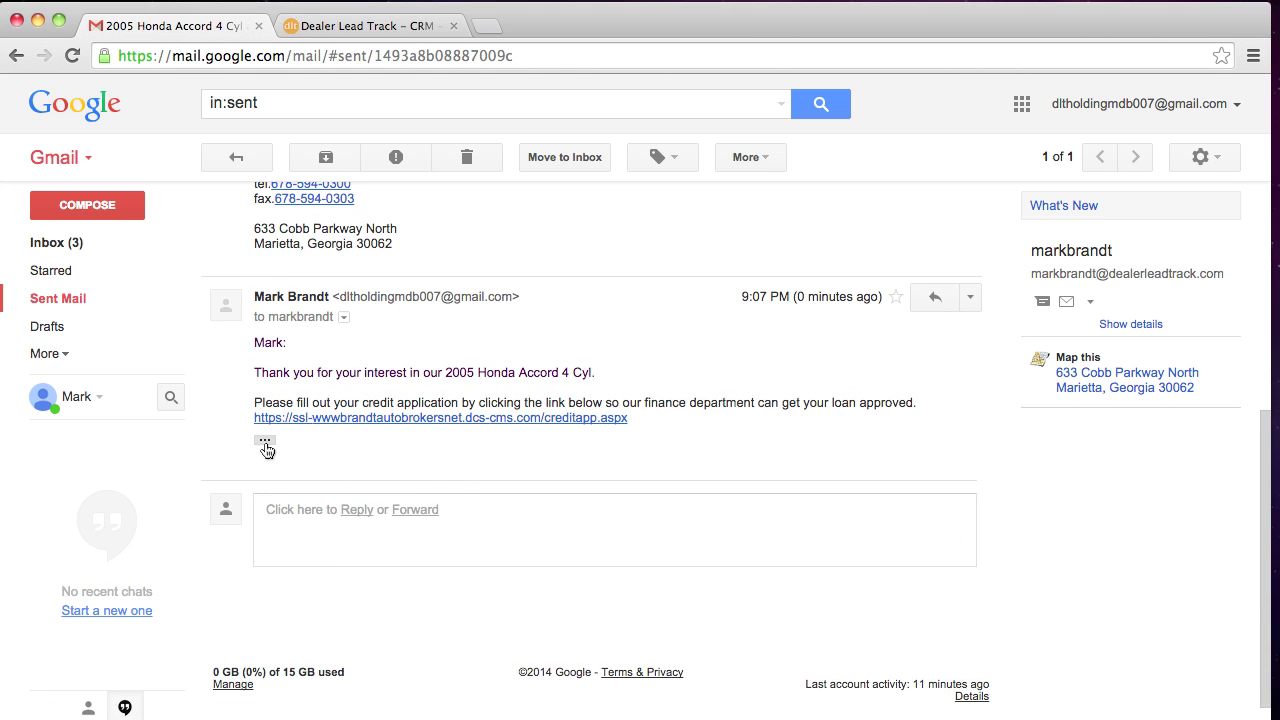
{"action": "left_click", "coordinate": [264, 440]}
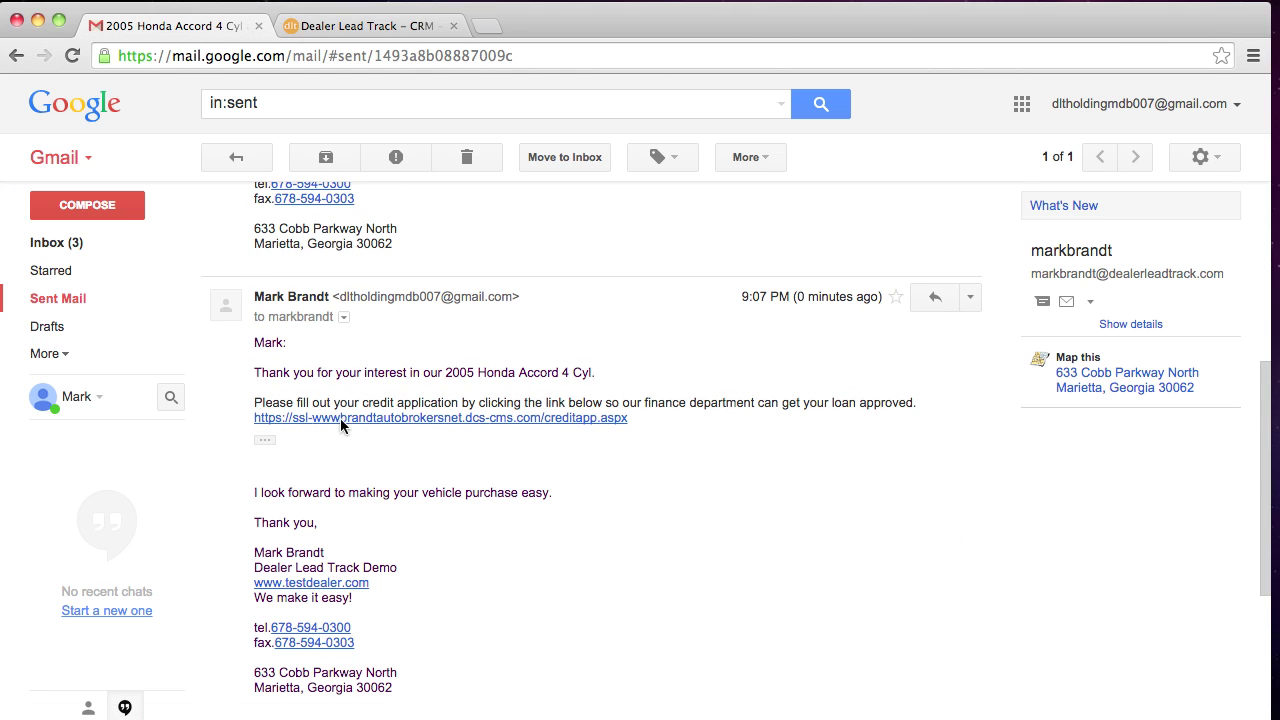
{"action": "scroll", "coordinate": [417, 451], "scroll_direction": "up", "scroll_amount": 10}
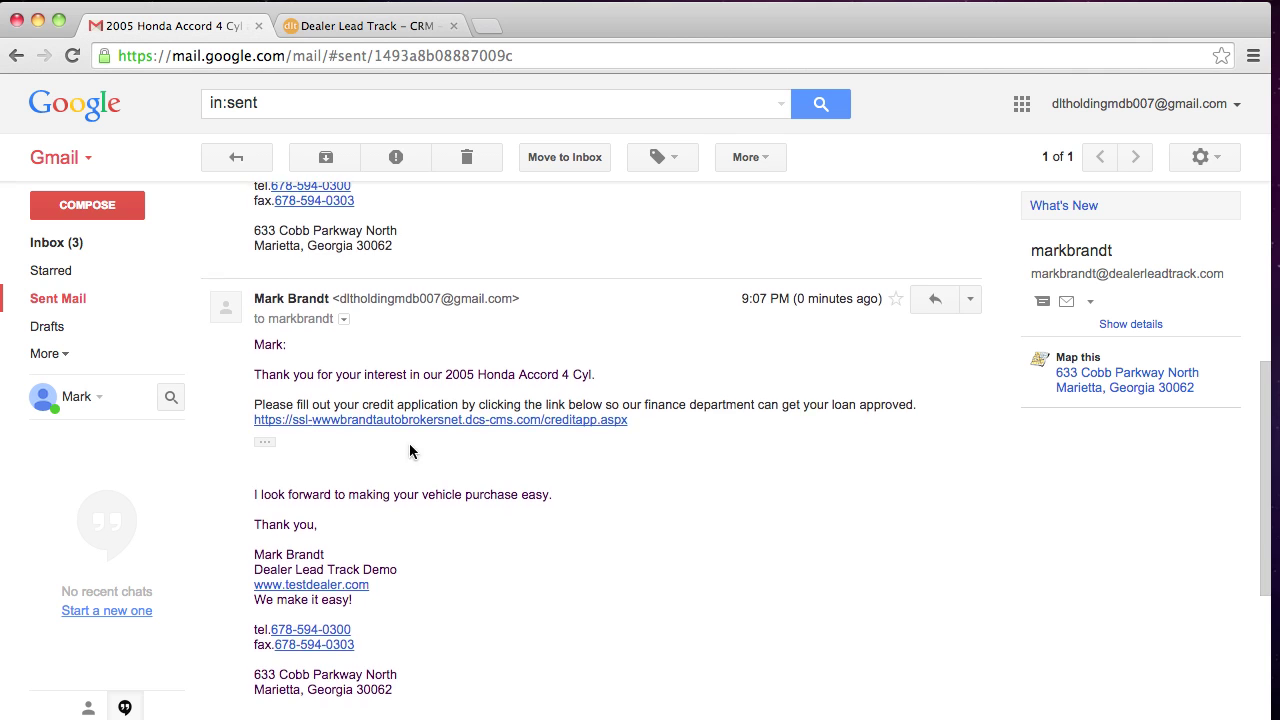
{"action": "left_click", "coordinate": [85, 245]}
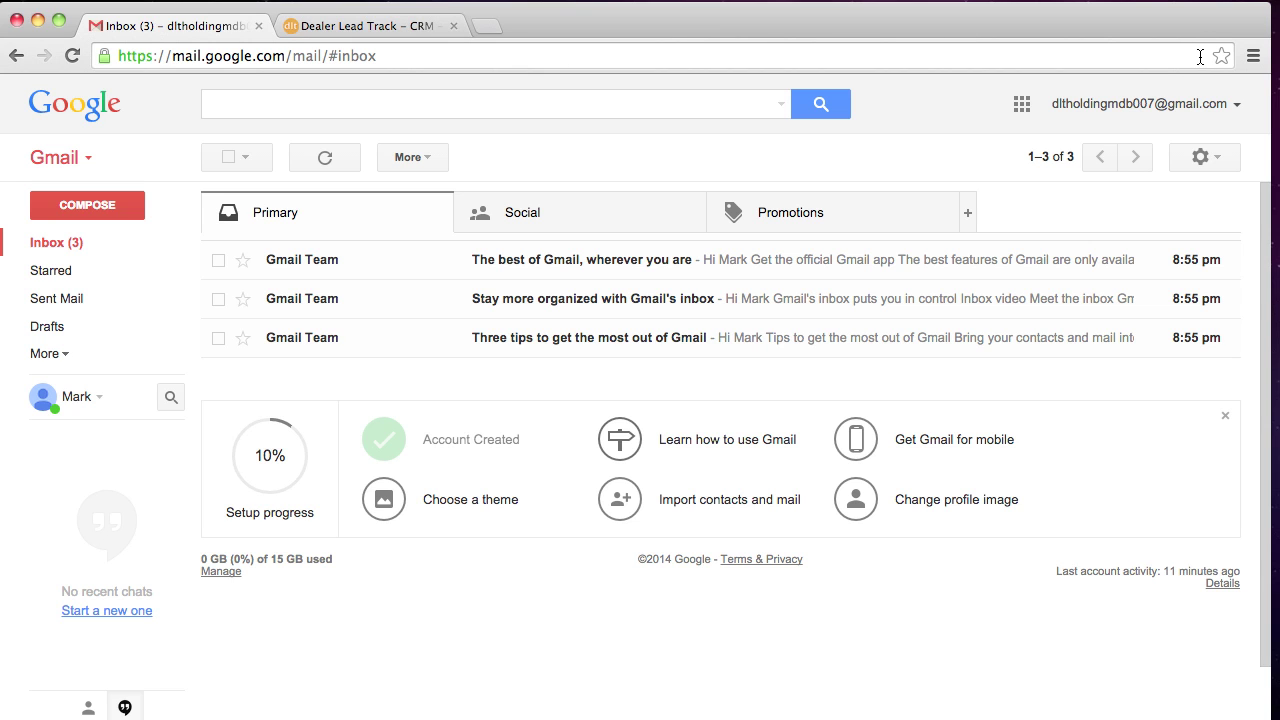
Back in Dealer Lead Track, return to the hot active lead's details page
{"action": "left_click", "coordinate": [350, 26]}
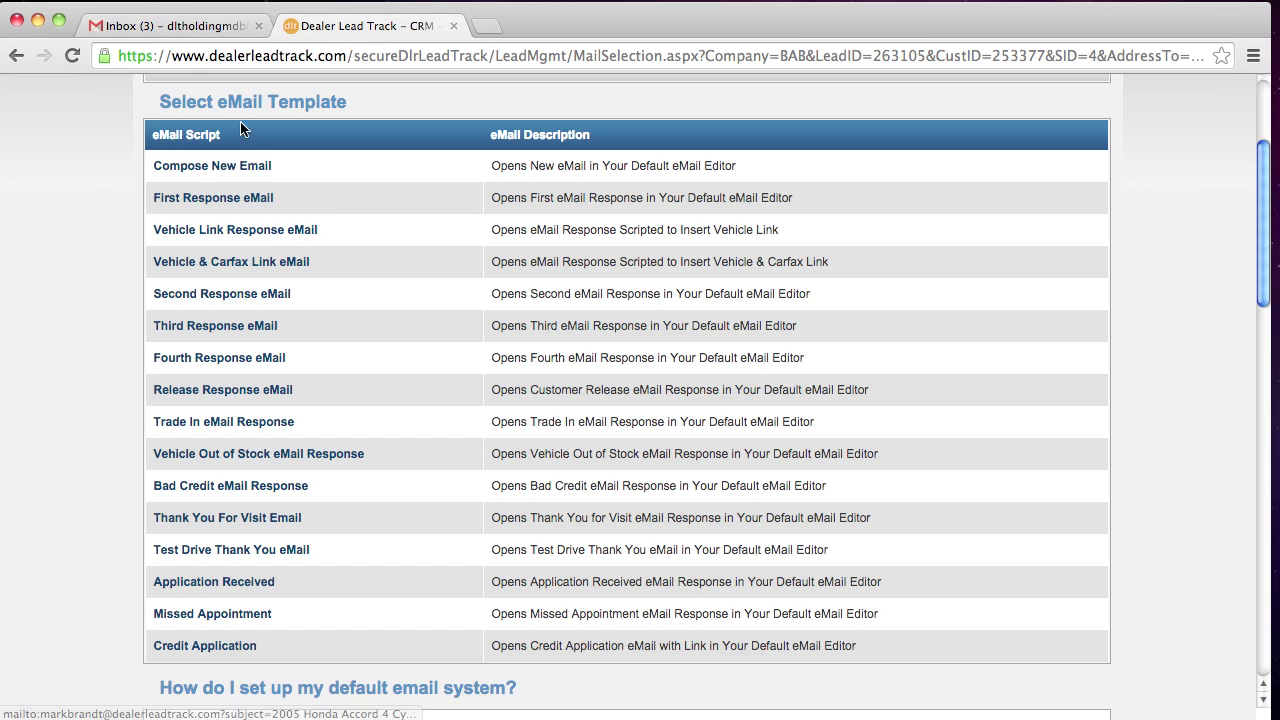
{"action": "scroll", "coordinate": [188, 300], "scroll_direction": "up", "scroll_amount": 3}
{"action": "left_click", "coordinate": [236, 241]}
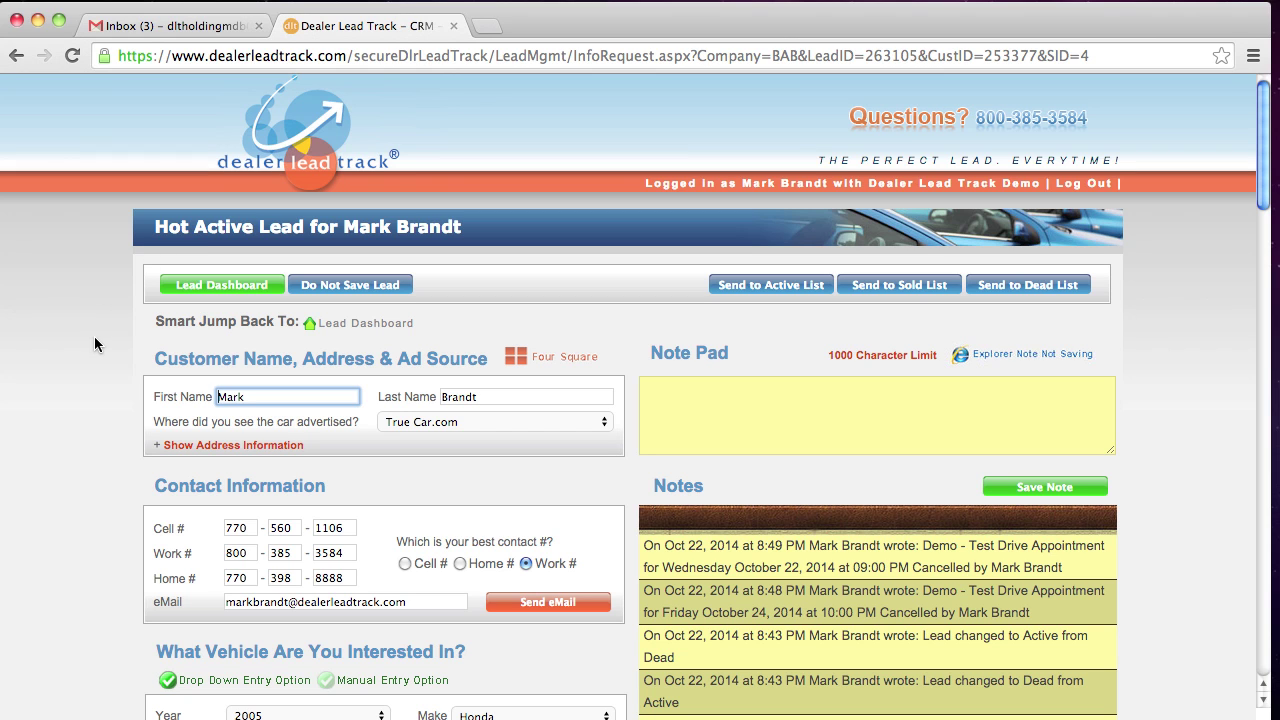
Open the Lead Dashboard through the Smart Jump link
{"action": "scroll", "coordinate": [95, 343], "scroll_direction": "down", "scroll_amount": 1}
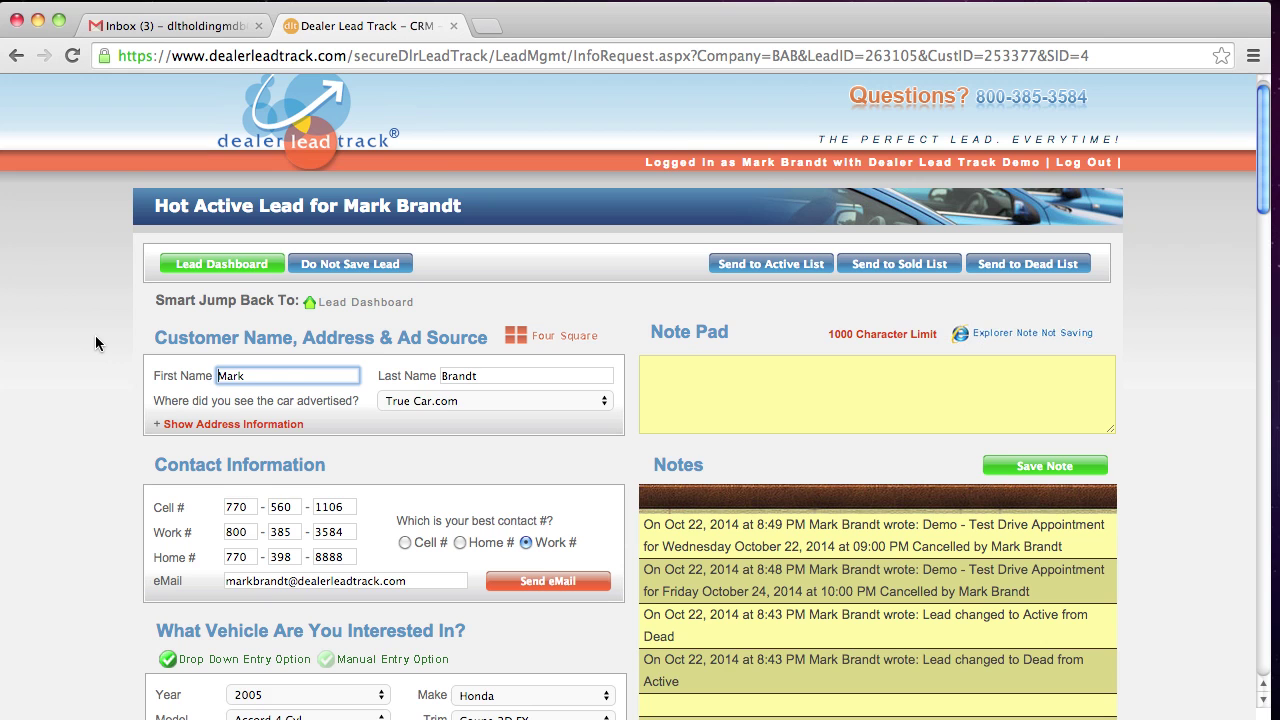
{"action": "scroll", "coordinate": [95, 343], "scroll_direction": "up", "scroll_amount": 1}
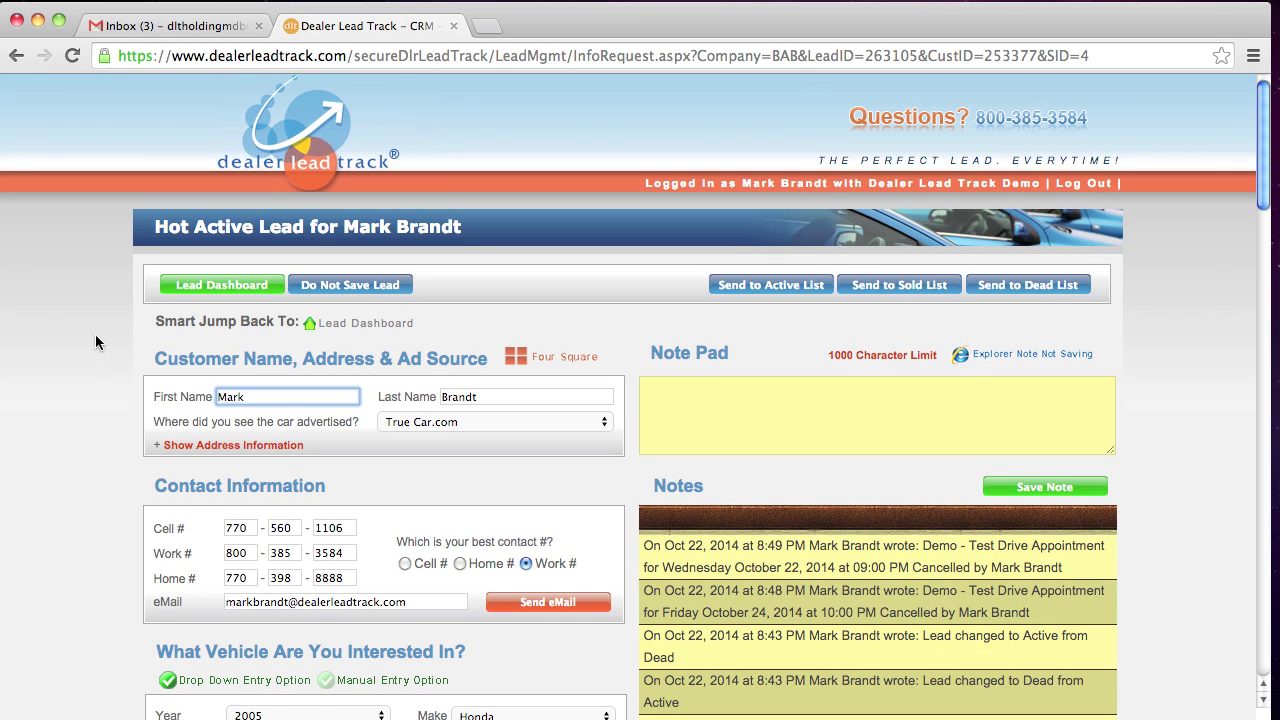
{"action": "left_click", "coordinate": [362, 323]}
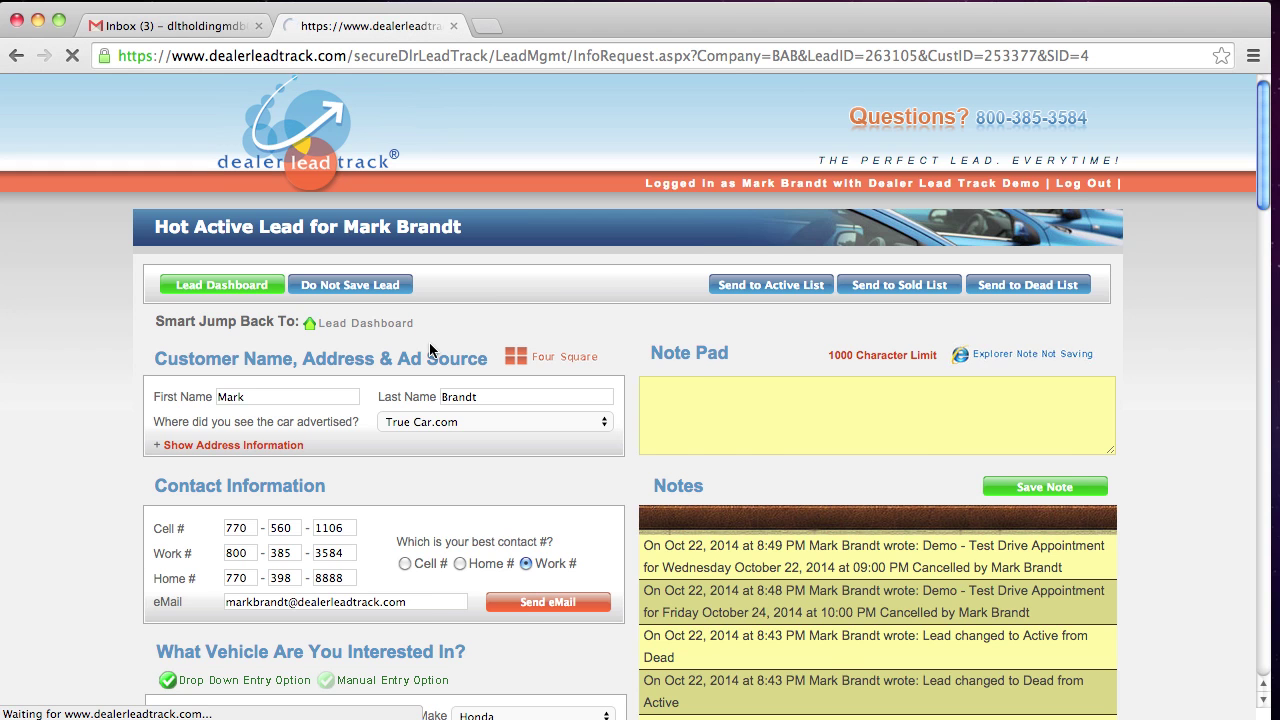